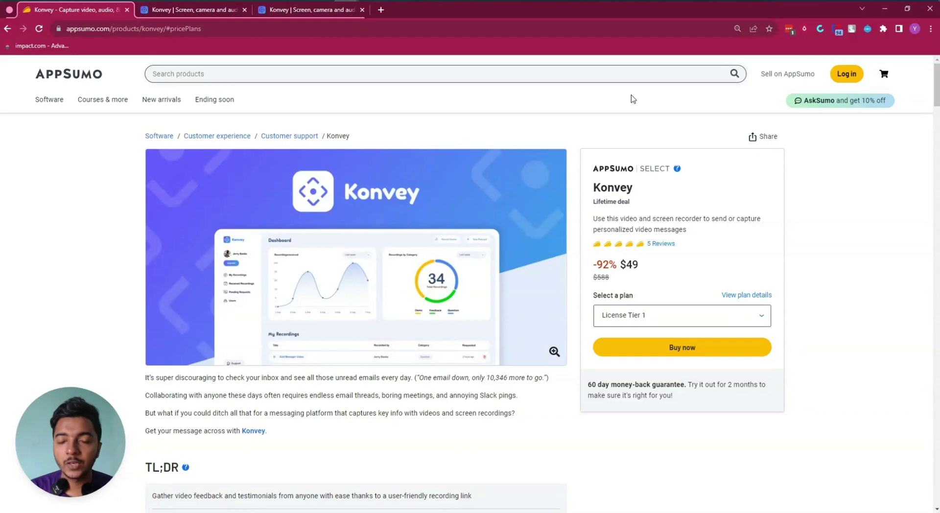
Scroll the AppSumo Konvey page to the TL;DR, At-a-glance and Overview sections and highlight the Overview sentence
{"action": "double_click", "coordinate": [620, 187]}
{"action": "left_click", "coordinate": [619, 187]}
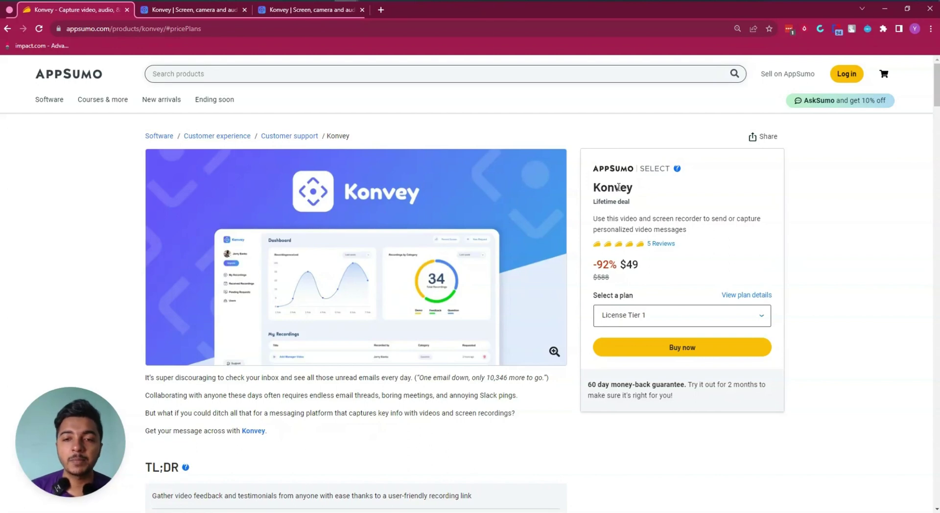
{"action": "scroll", "coordinate": [575, 155], "scroll_direction": "down", "scroll_amount": 3}
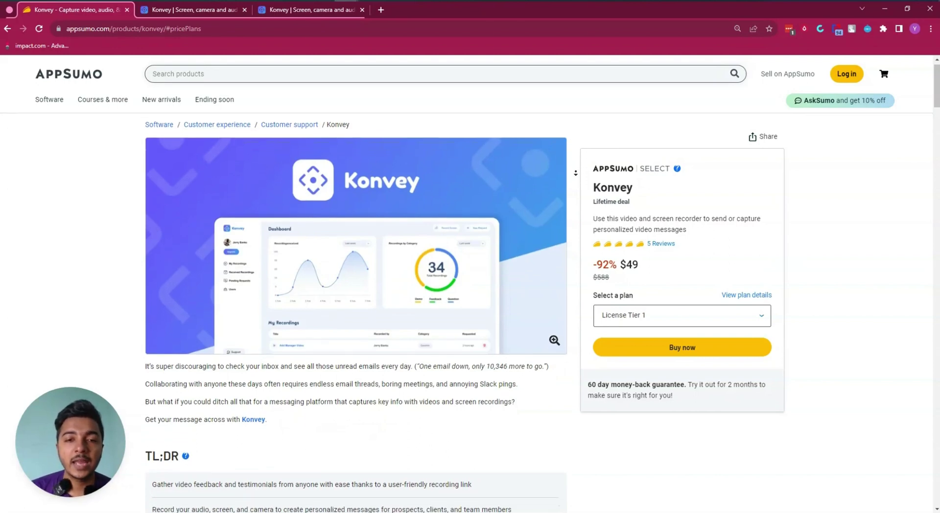
{"action": "scroll", "coordinate": [575, 182], "scroll_direction": "down", "scroll_amount": 5}
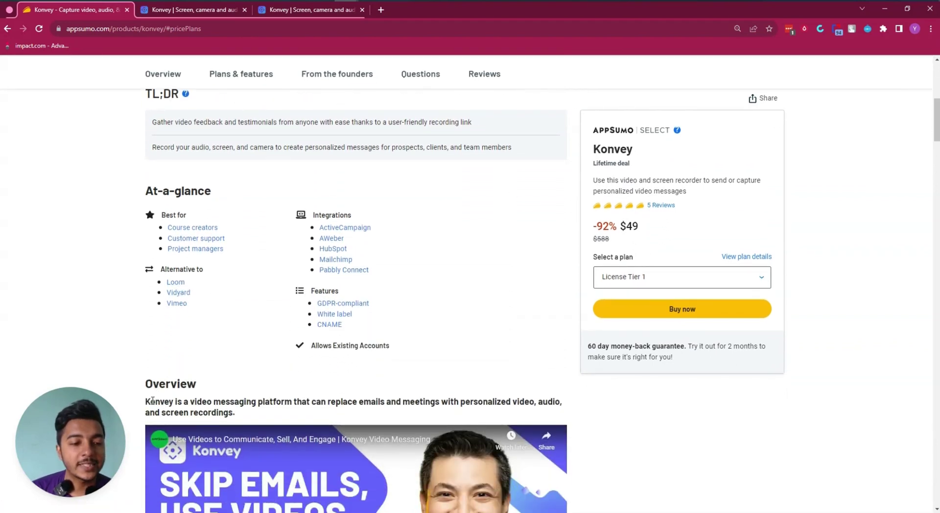
{"action": "left_click_drag", "start_coordinate": [148, 402], "coordinate": [345, 415]}
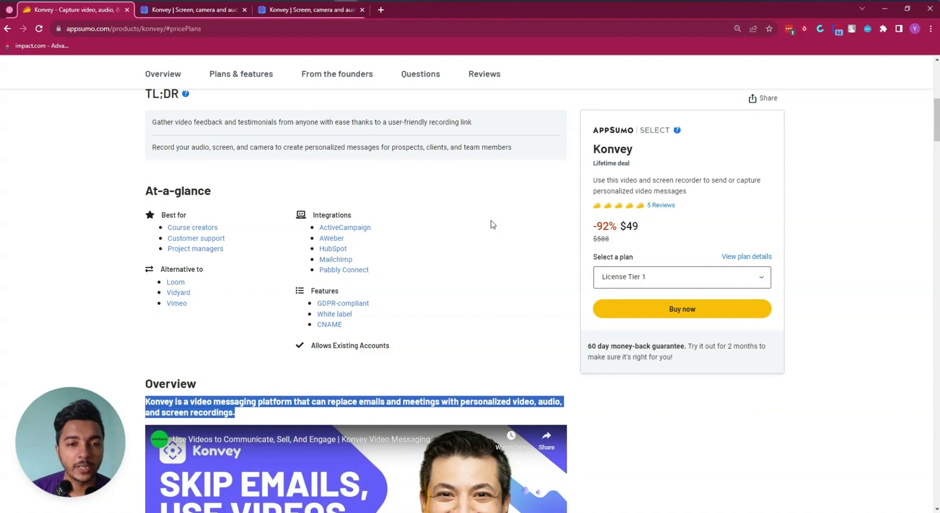
Jump to Plans & features and highlight License Tier 1's recording hours, user limit and 10 GB storage
{"action": "left_click", "coordinate": [241, 74]}
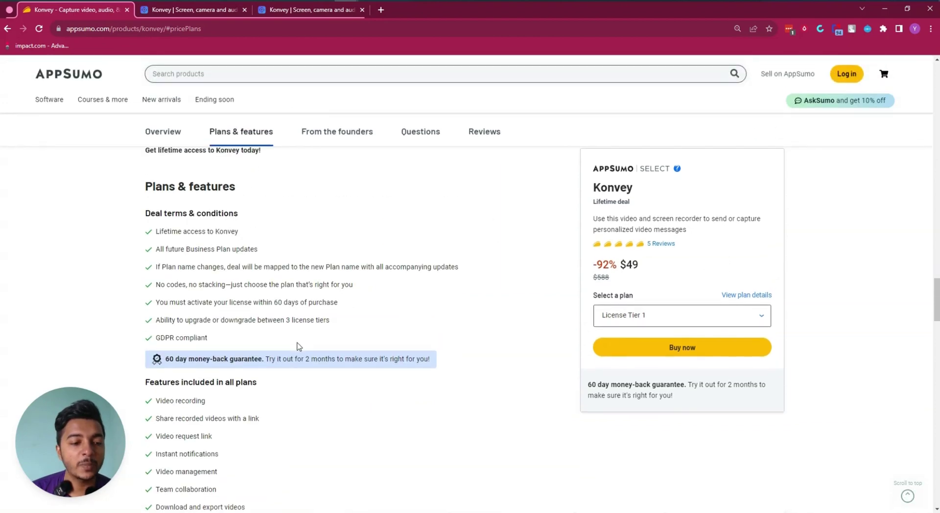
{"action": "scroll", "coordinate": [300, 345], "scroll_direction": "down", "scroll_amount": 7}
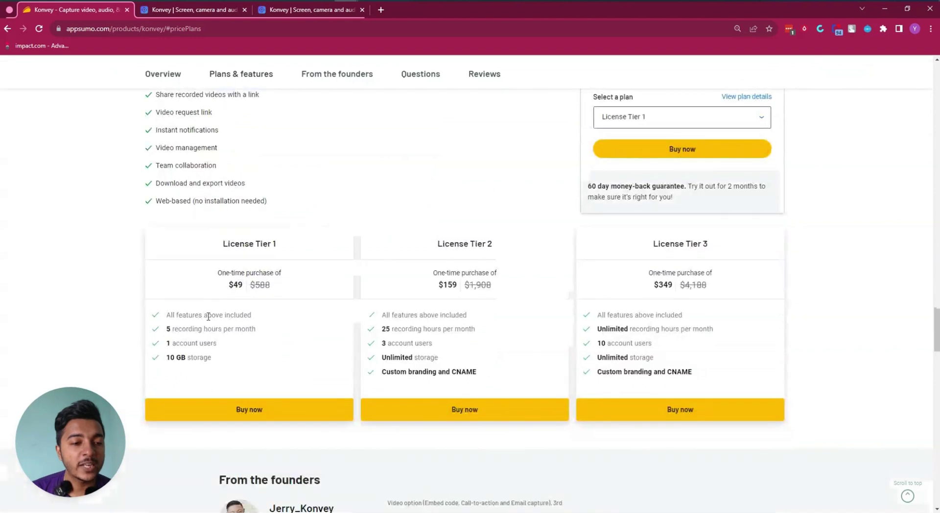
{"action": "left_click_drag", "start_coordinate": [171, 330], "coordinate": [289, 331]}
{"action": "left_click", "coordinate": [290, 331]}
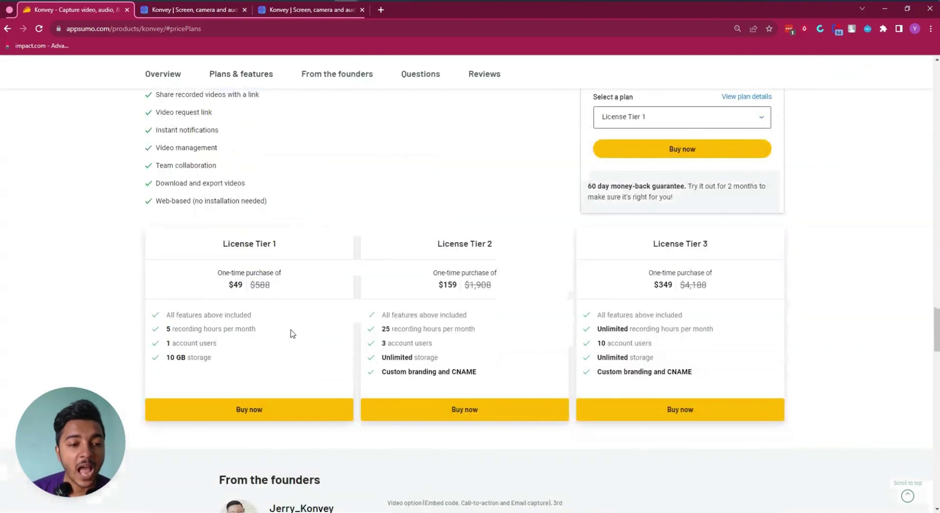
{"action": "left_click_drag", "start_coordinate": [182, 343], "coordinate": [247, 348]}
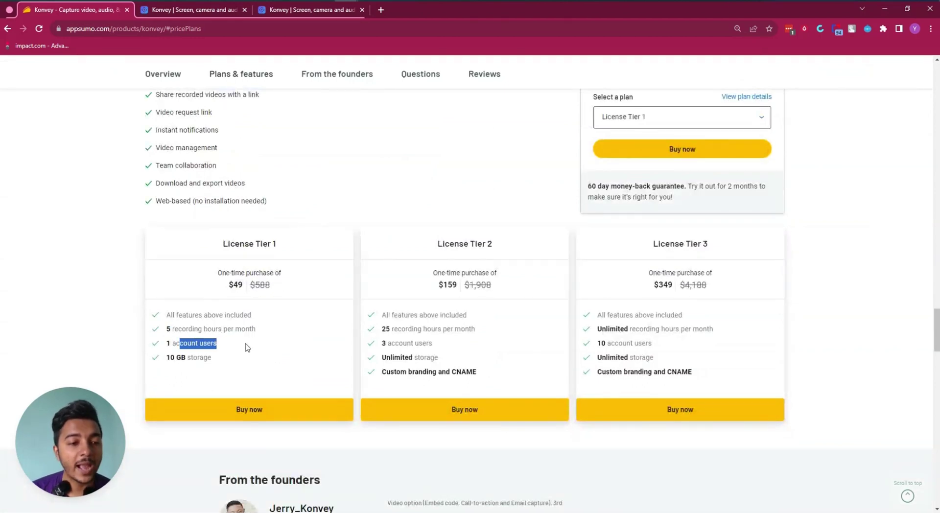
{"action": "left_click_drag", "start_coordinate": [167, 357], "coordinate": [236, 360]}
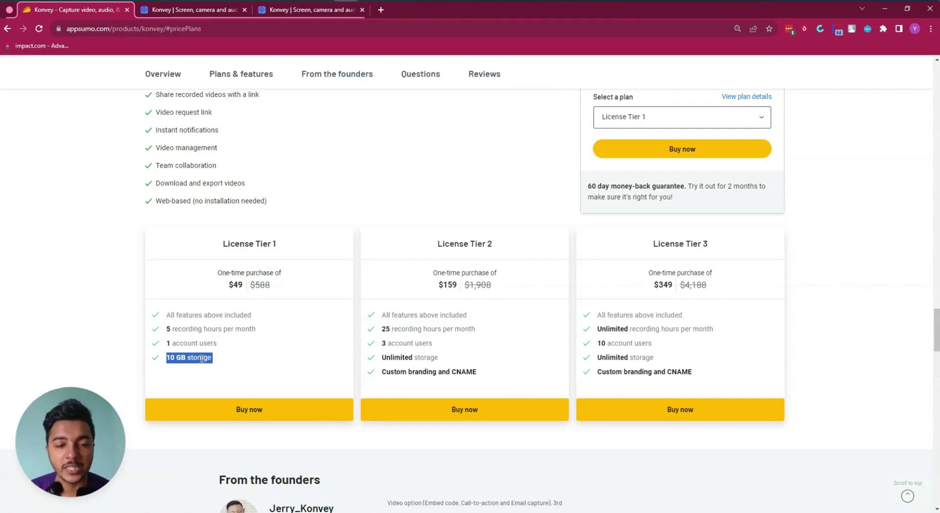
Compare Tier 2's unlimited storage and 25 recording hours with Tier 3's unlimited recording hours
{"action": "left_click_drag", "start_coordinate": [474, 244], "coordinate": [489, 246]}
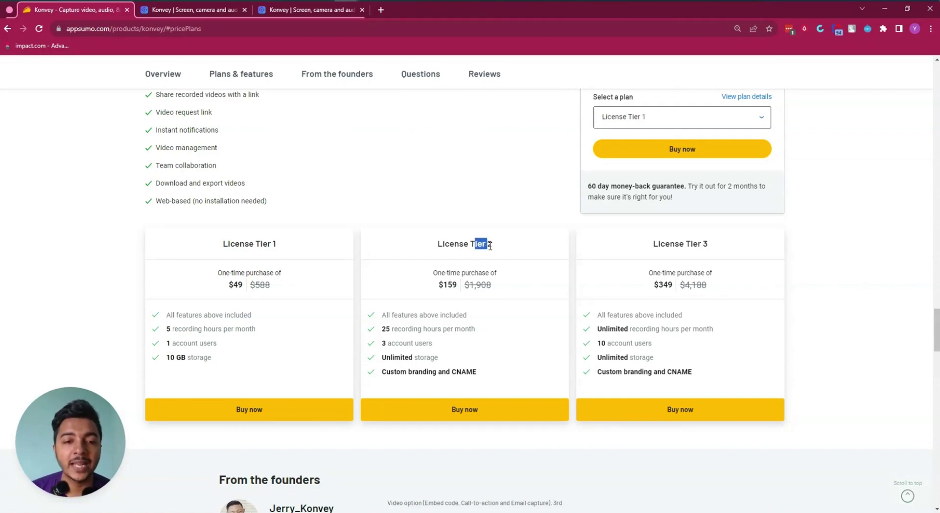
{"action": "left_click_drag", "start_coordinate": [387, 359], "coordinate": [484, 378]}
{"action": "left_click_drag", "start_coordinate": [383, 329], "coordinate": [488, 331]}
{"action": "left_click", "coordinate": [488, 330]}
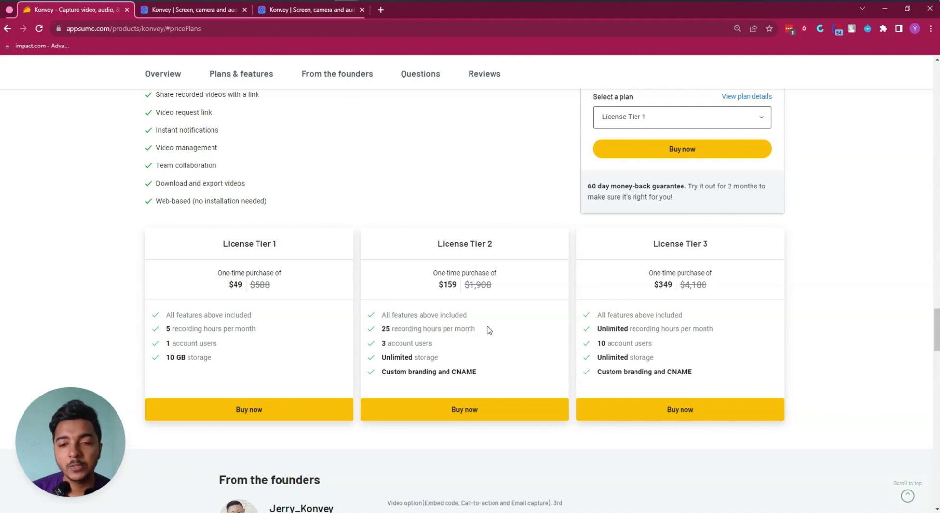
{"action": "left_click_drag", "start_coordinate": [622, 325], "coordinate": [717, 331]}
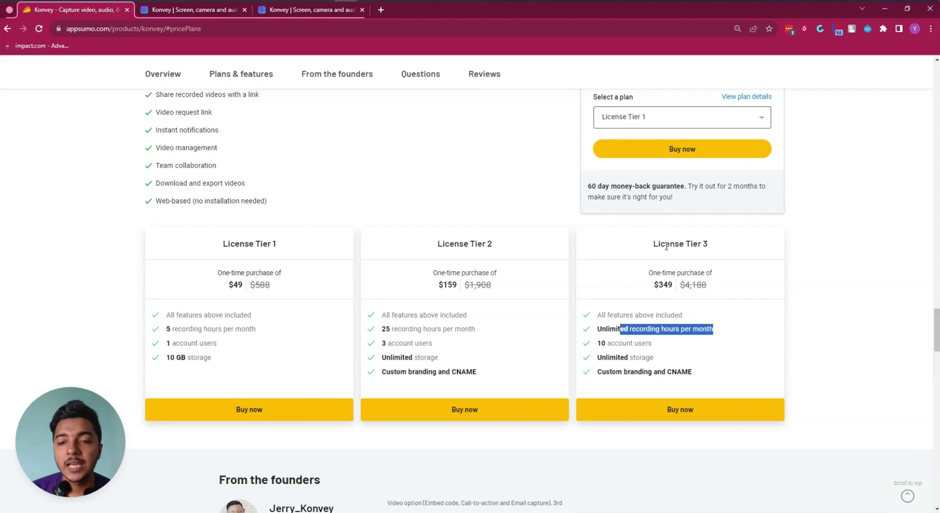
{"action": "scroll", "coordinate": [658, 235], "scroll_direction": "up", "scroll_amount": 3}
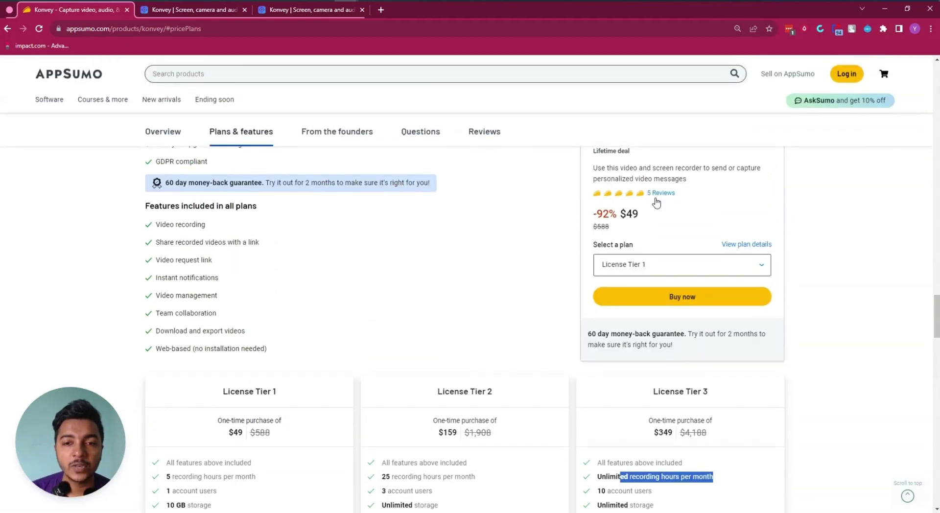
Read through the five Konvey customer reviews and return to the top of the product page
{"action": "left_click", "coordinate": [656, 196]}
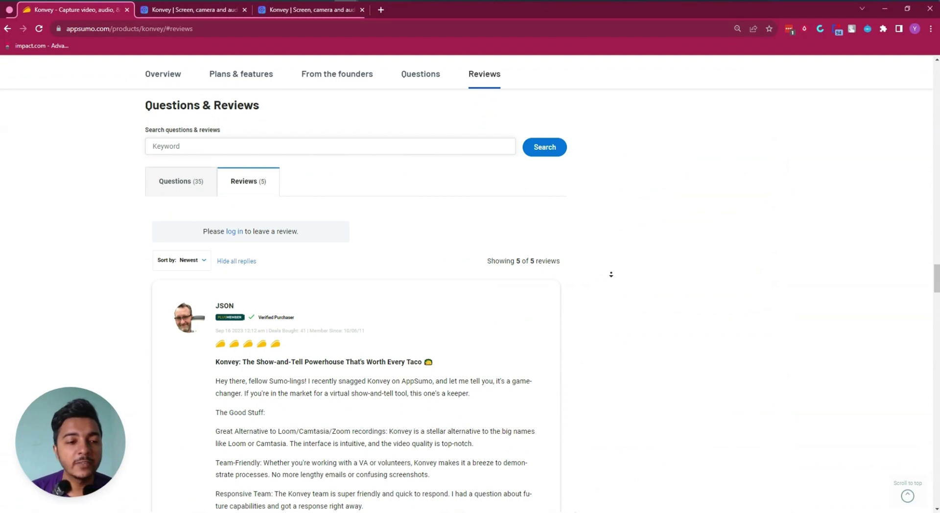
{"action": "scroll", "coordinate": [612, 272], "scroll_direction": "down", "scroll_amount": 4}
{"action": "scroll", "coordinate": [611, 282], "scroll_direction": "down", "scroll_amount": 7}
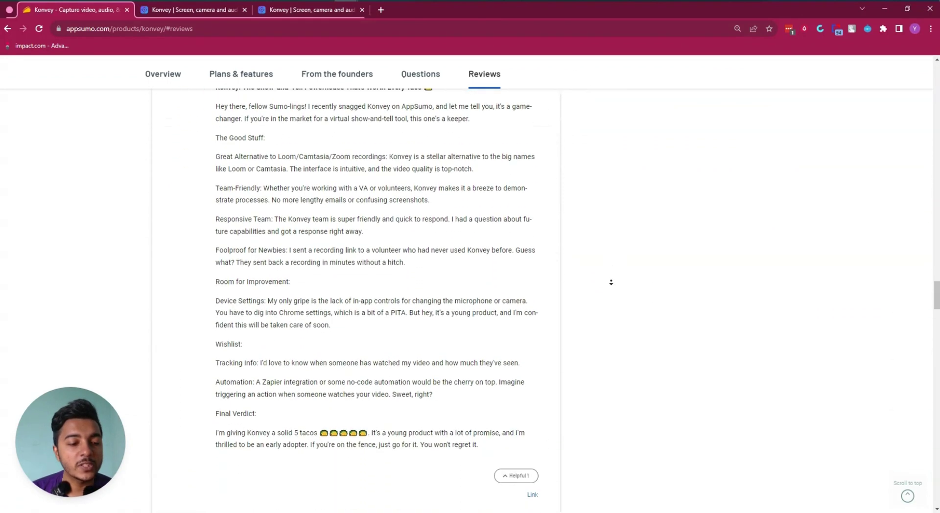
{"action": "scroll", "coordinate": [612, 286], "scroll_direction": "down", "scroll_amount": 9}
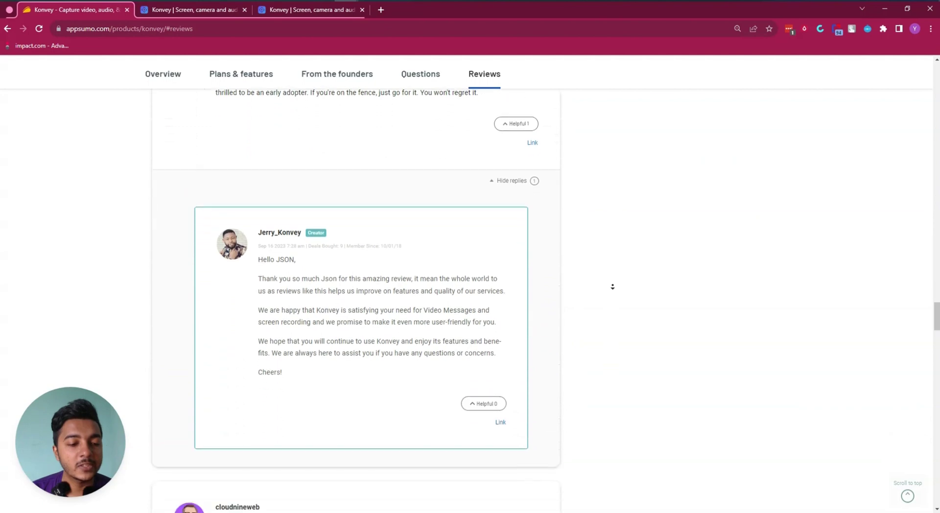
{"action": "scroll", "coordinate": [613, 287], "scroll_direction": "down", "scroll_amount": 10}
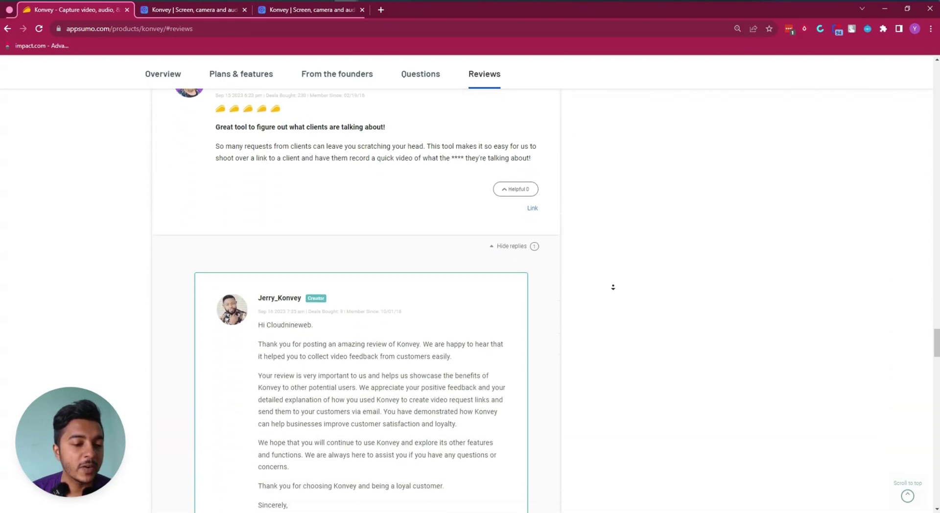
{"action": "middle_click", "coordinate": [627, 372]}
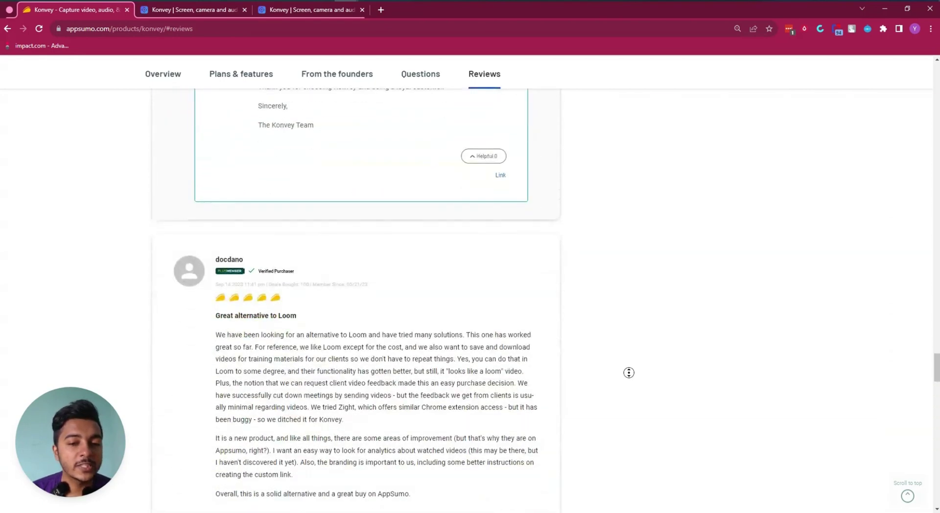
{"action": "scroll", "coordinate": [621, 313], "scroll_direction": "up", "scroll_amount": 20}
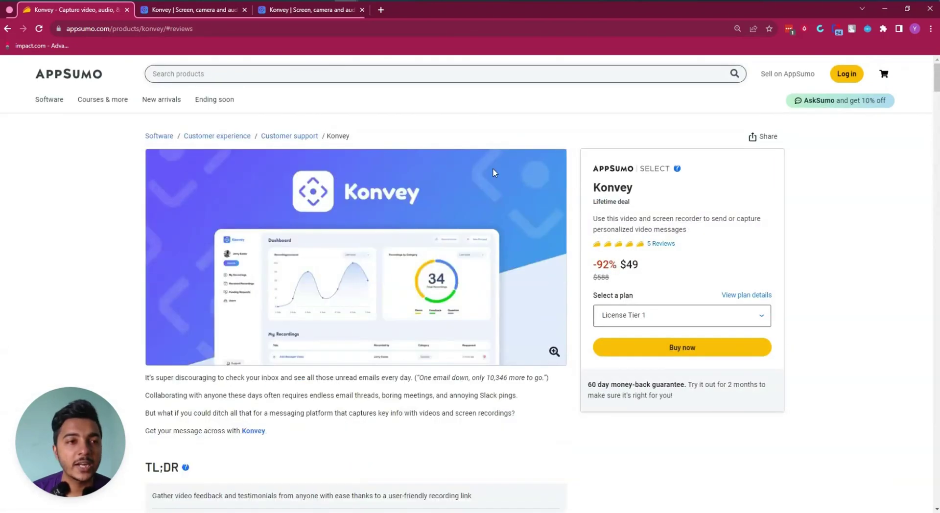
{"action": "left_click", "coordinate": [205, 13]}
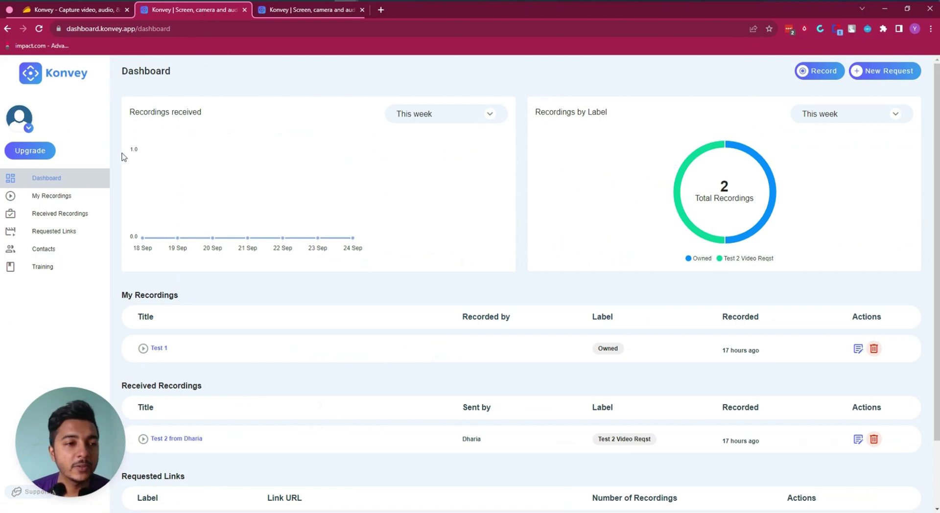
Reload the Konvey dashboard and set the Recordings received chart to This week, then Last week
{"action": "left_click", "coordinate": [38, 28]}
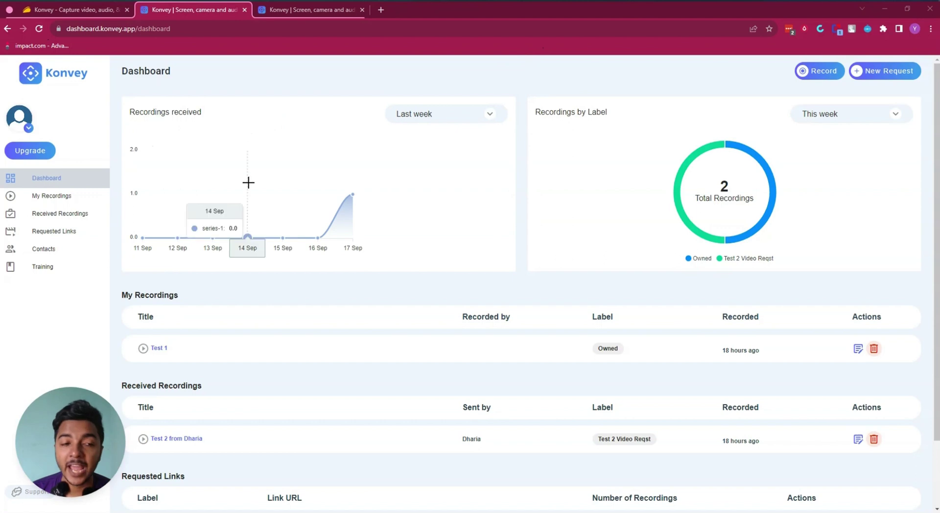
{"action": "mouse_move", "coordinate": [368, 218]}
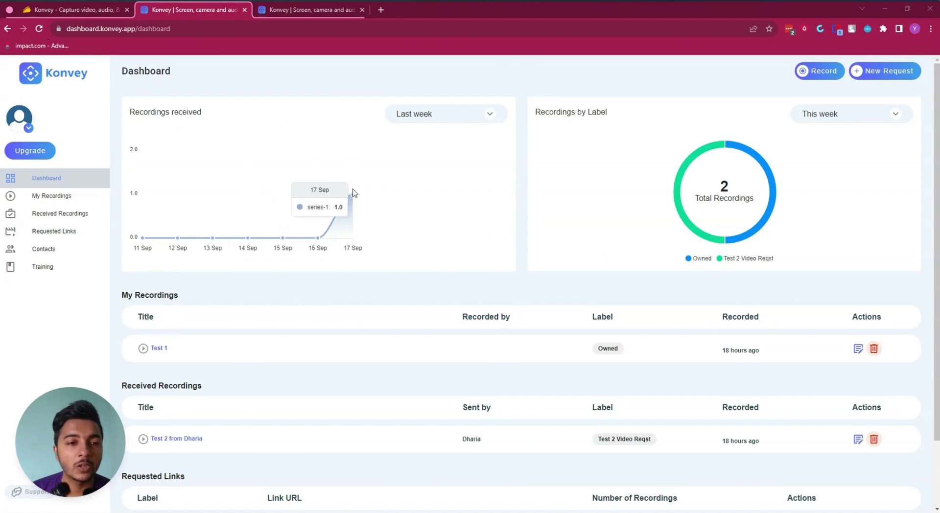
{"action": "left_click", "coordinate": [414, 114]}
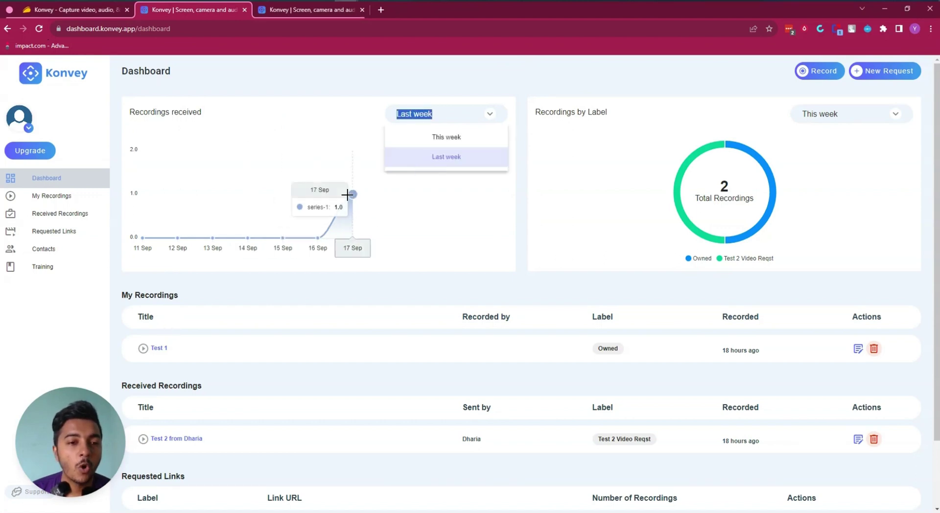
{"action": "left_click", "coordinate": [439, 139]}
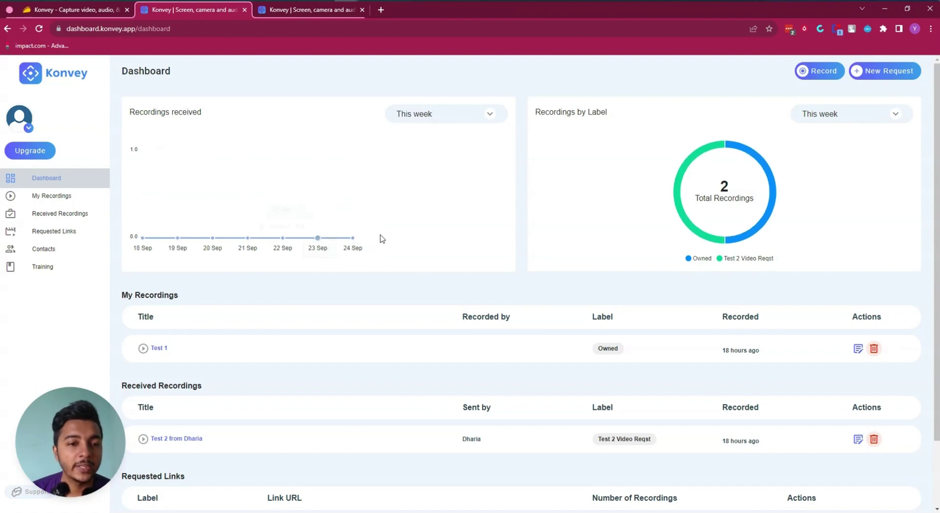
{"action": "left_click", "coordinate": [441, 119]}
{"action": "left_click", "coordinate": [443, 161]}
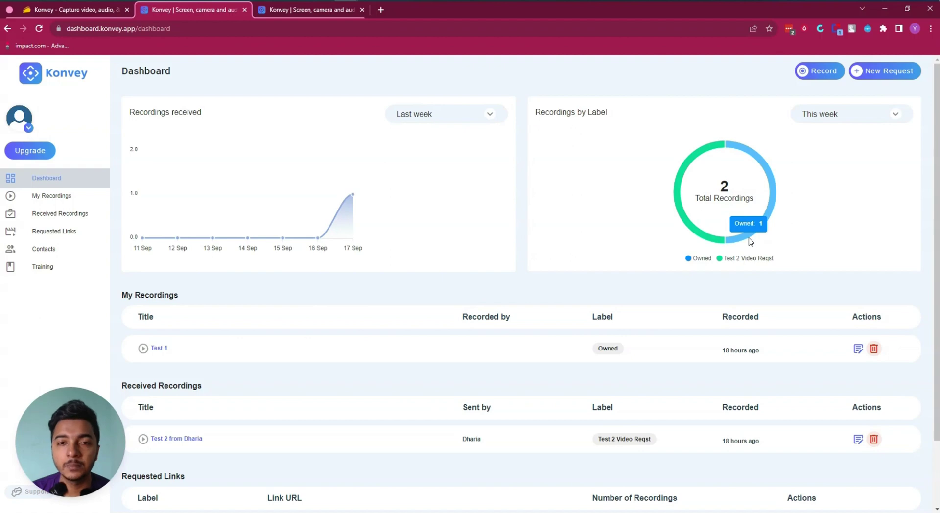
Switch the Recordings by Label chart through Last week and All time, ending on This week
{"action": "left_click", "coordinate": [821, 117]}
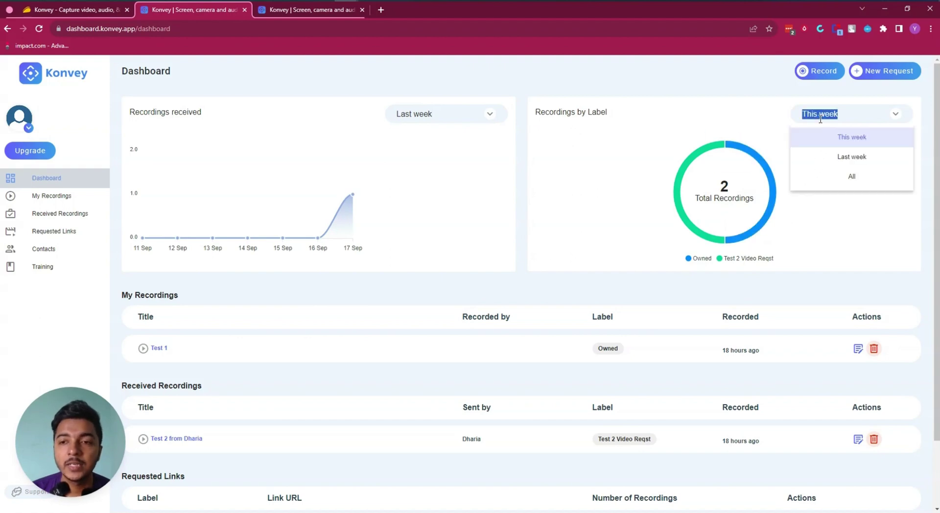
{"action": "left_click", "coordinate": [842, 157]}
{"action": "left_click", "coordinate": [816, 112]}
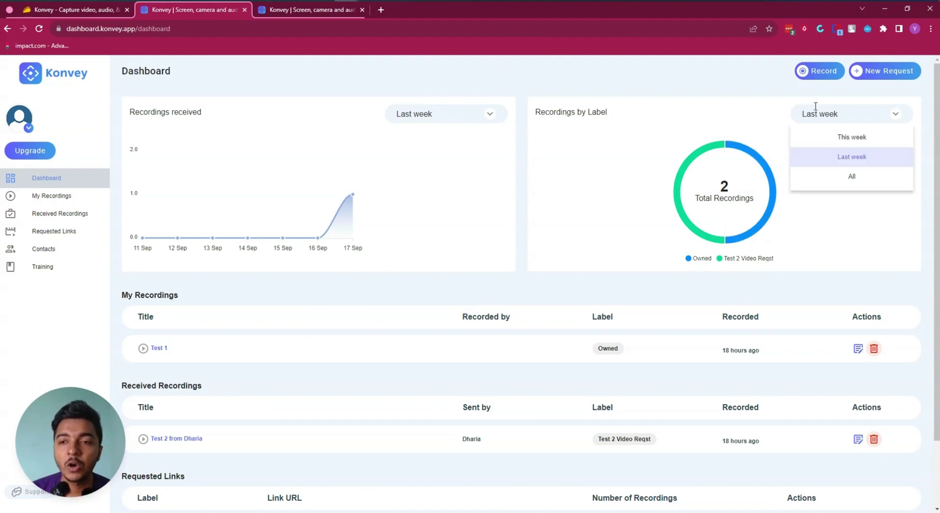
{"action": "left_click", "coordinate": [838, 178]}
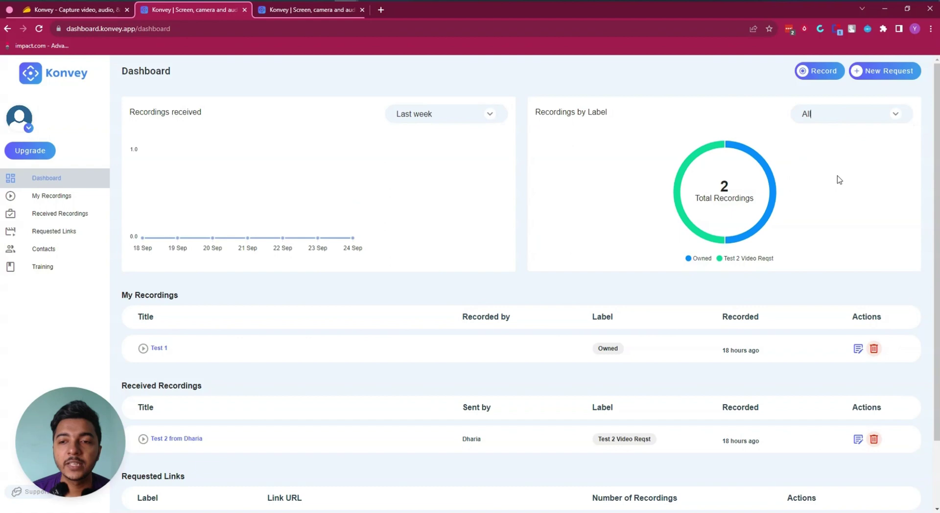
{"action": "left_click", "coordinate": [814, 117]}
{"action": "left_click", "coordinate": [822, 137]}
{"action": "scroll", "coordinate": [459, 274], "scroll_direction": "down", "scroll_amount": 2}
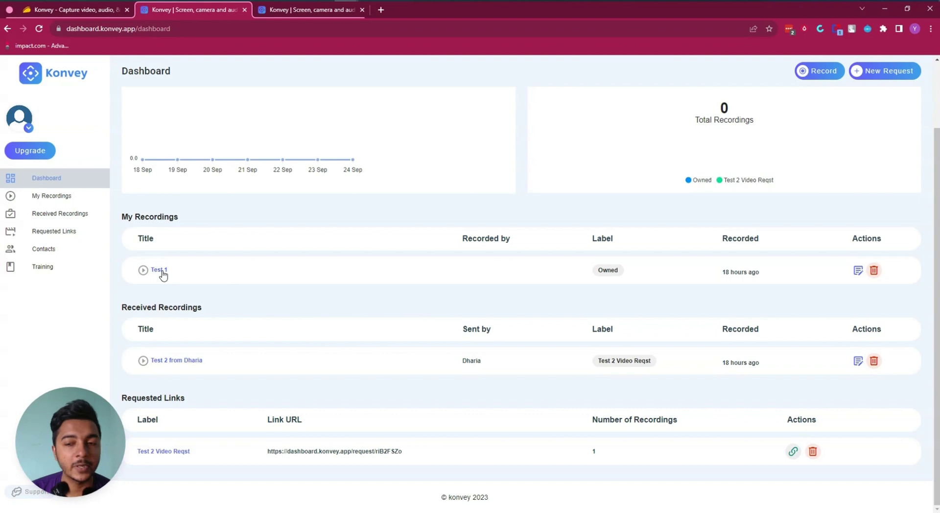
{"action": "left_click_drag", "start_coordinate": [157, 307], "coordinate": [197, 308]}
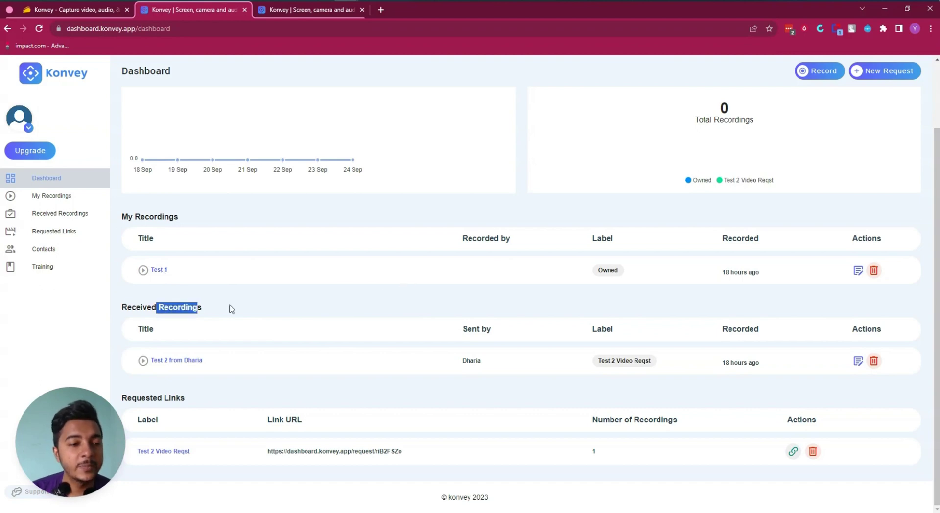
{"action": "left_click", "coordinate": [241, 306]}
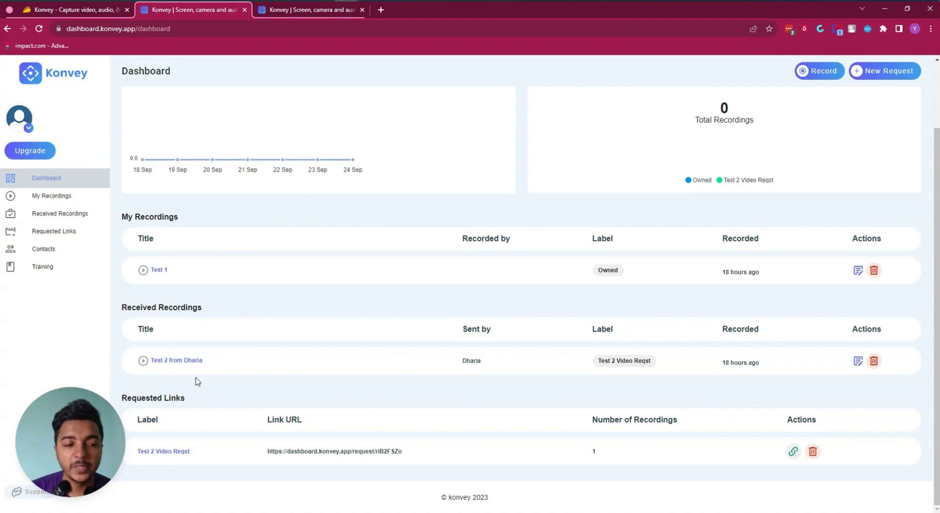
{"action": "left_click_drag", "start_coordinate": [127, 306], "coordinate": [202, 308]}
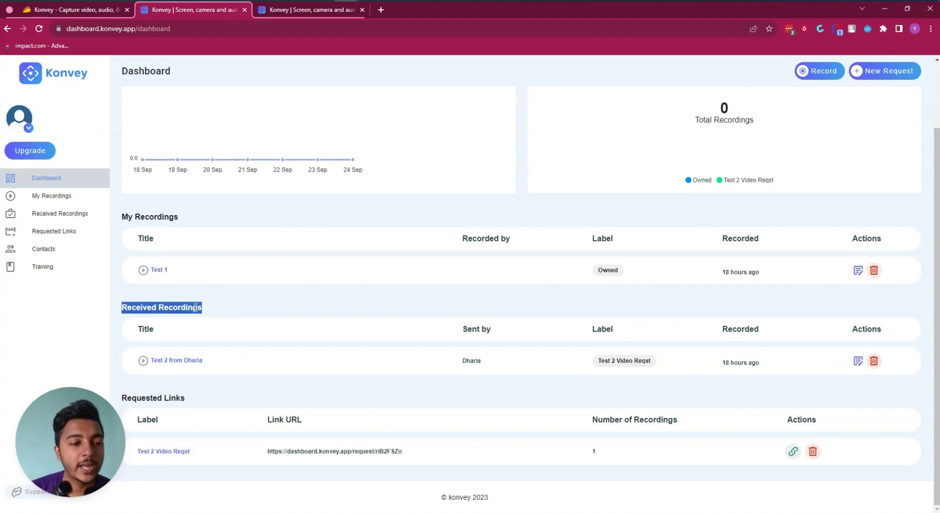
{"action": "left_click", "coordinate": [211, 311]}
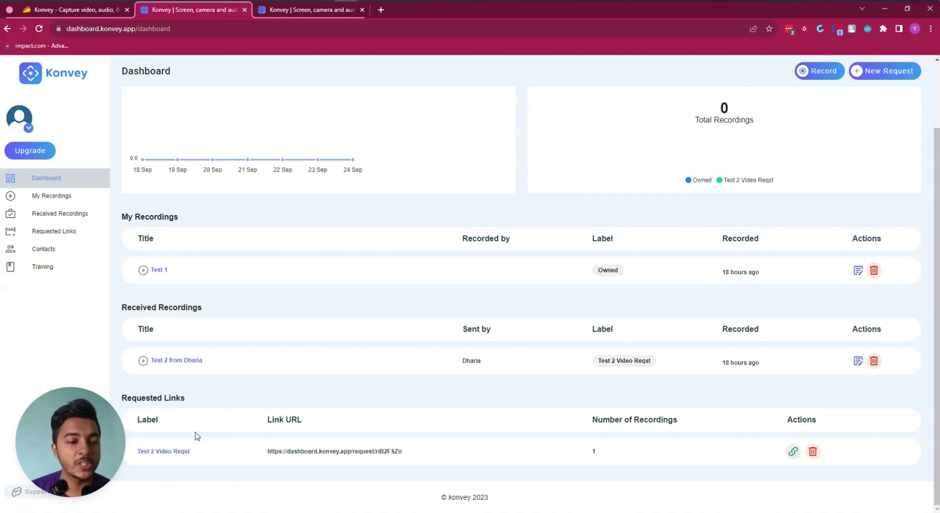
{"action": "left_click_drag", "start_coordinate": [270, 455], "coordinate": [409, 458]}
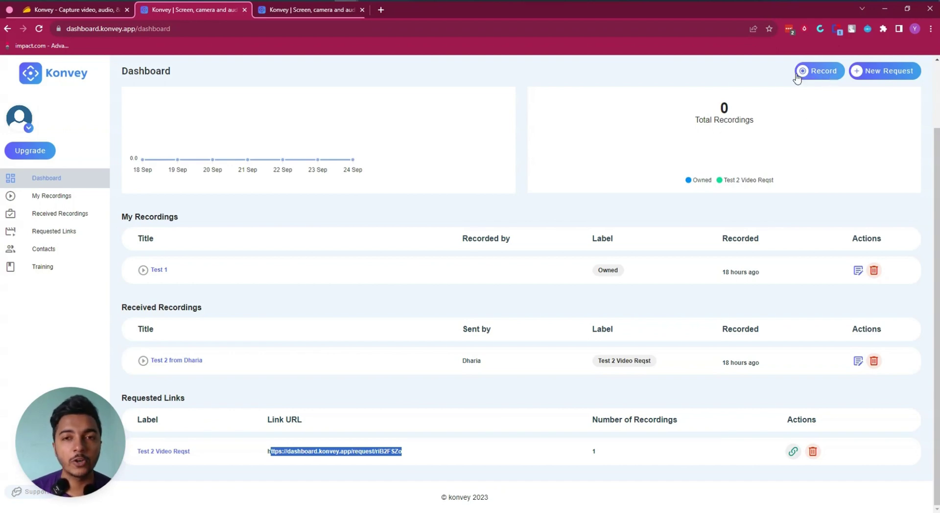
{"action": "left_click", "coordinate": [589, 0]}
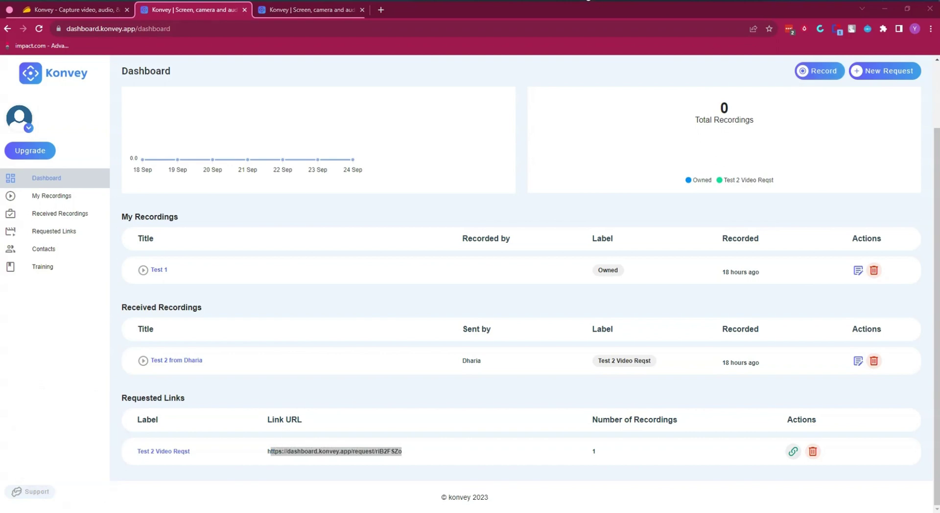
Open the Konvey recorder, turn on Screen + Cam mode, and start a recording
{"action": "left_click", "coordinate": [817, 71]}
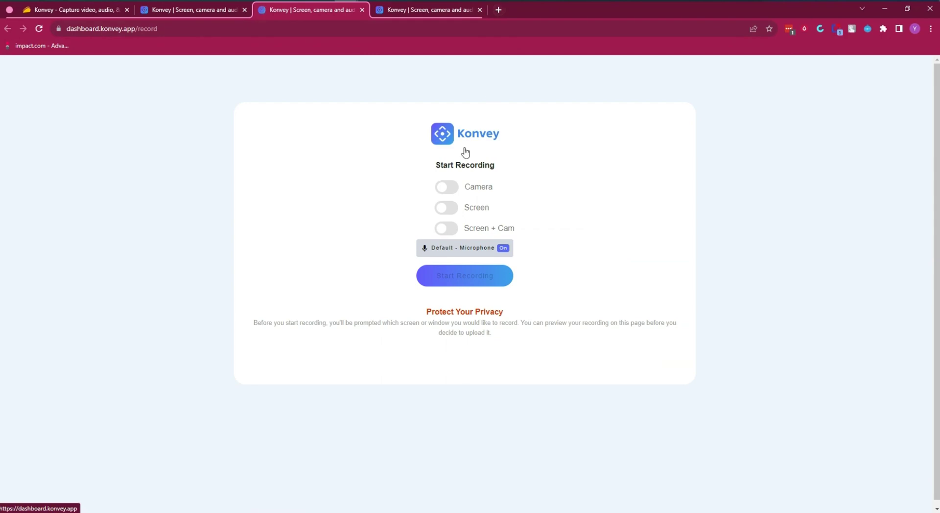
{"action": "left_click", "coordinate": [443, 231]}
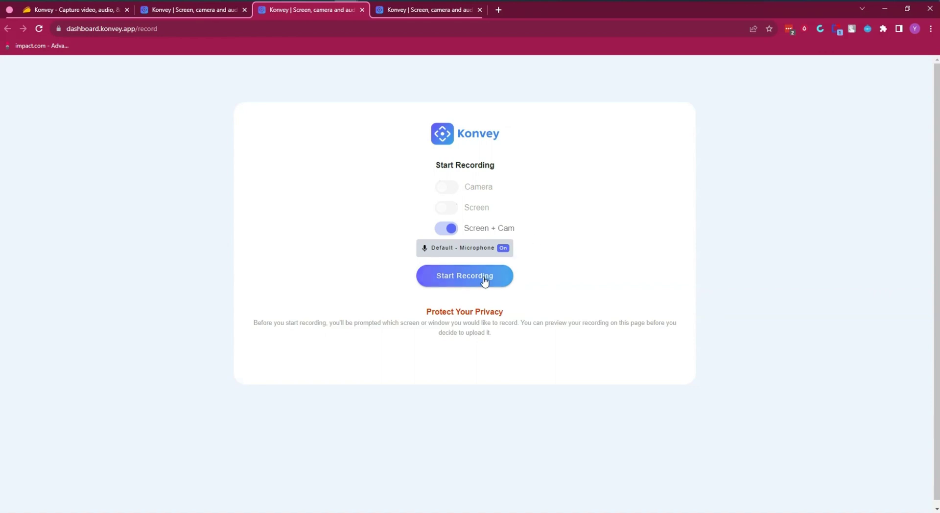
{"action": "left_click", "coordinate": [459, 282]}
Share the entire screen, record a Screen + Cam clip, and stop it to reach the preview
{"action": "left_click", "coordinate": [552, 84]}
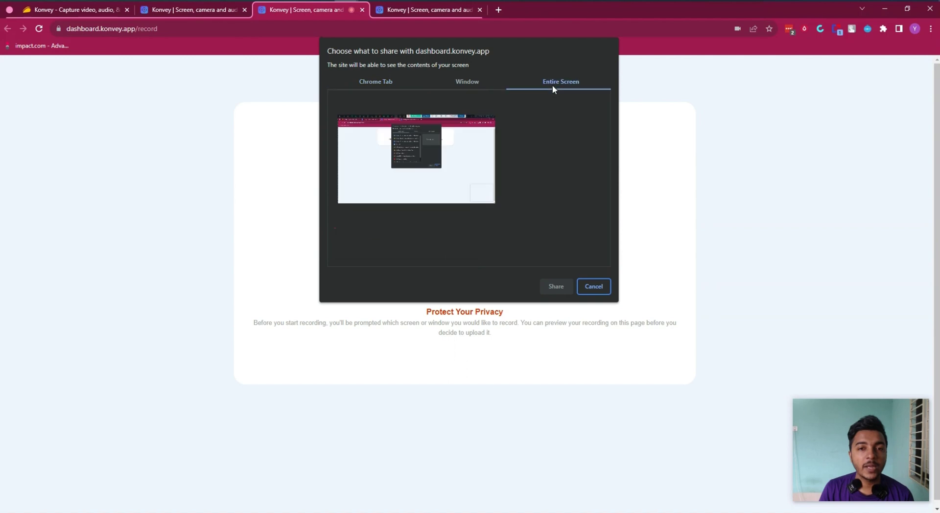
{"action": "left_click", "coordinate": [555, 288]}
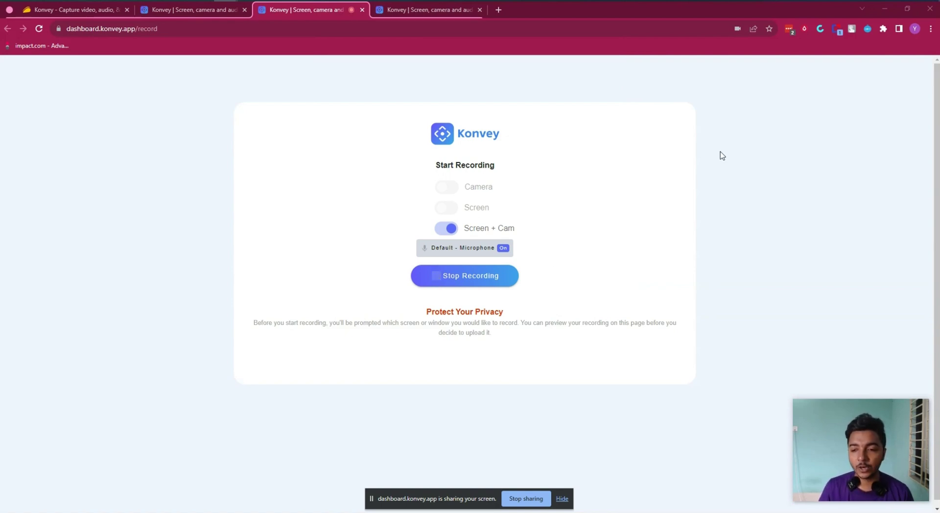
{"action": "mouse_move", "coordinate": [854, 467]}
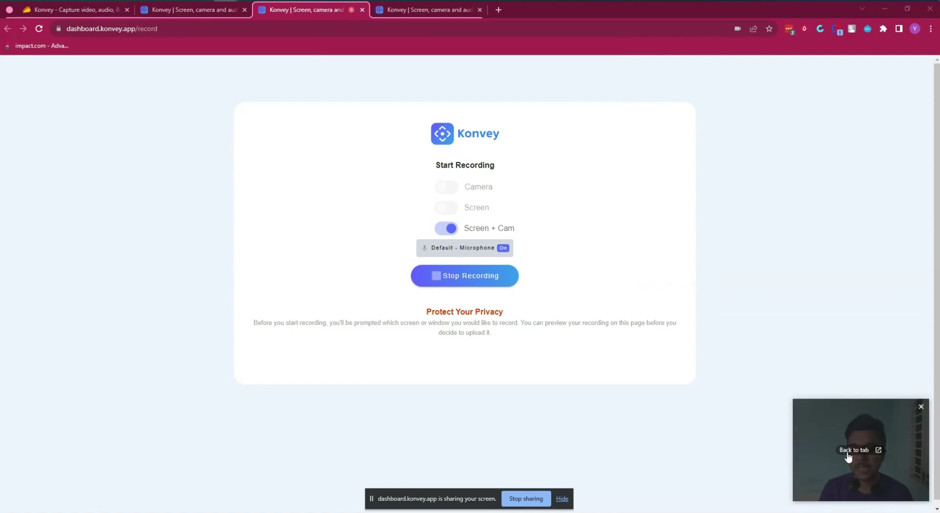
{"action": "left_click", "coordinate": [225, 10]}
{"action": "left_click", "coordinate": [272, 10]}
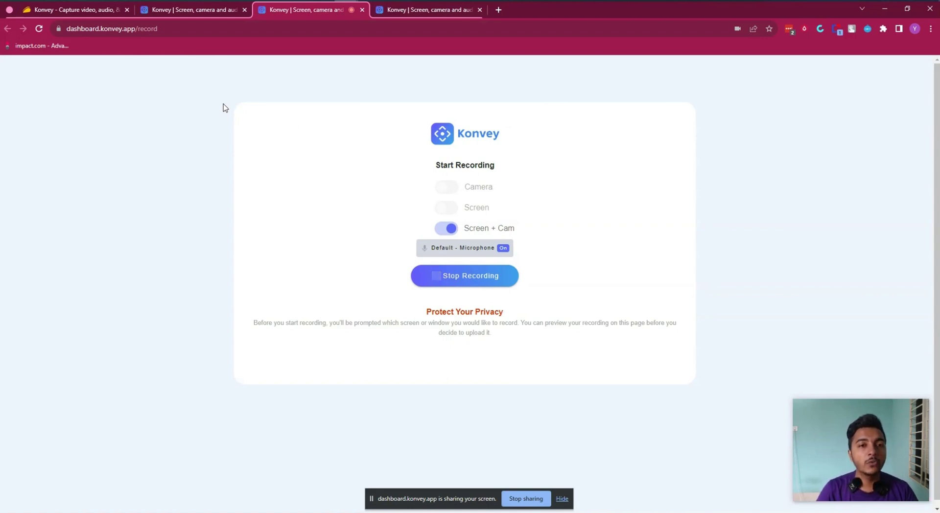
{"action": "left_click_drag", "start_coordinate": [212, 90], "coordinate": [740, 348]}
{"action": "left_click", "coordinate": [707, 267]}
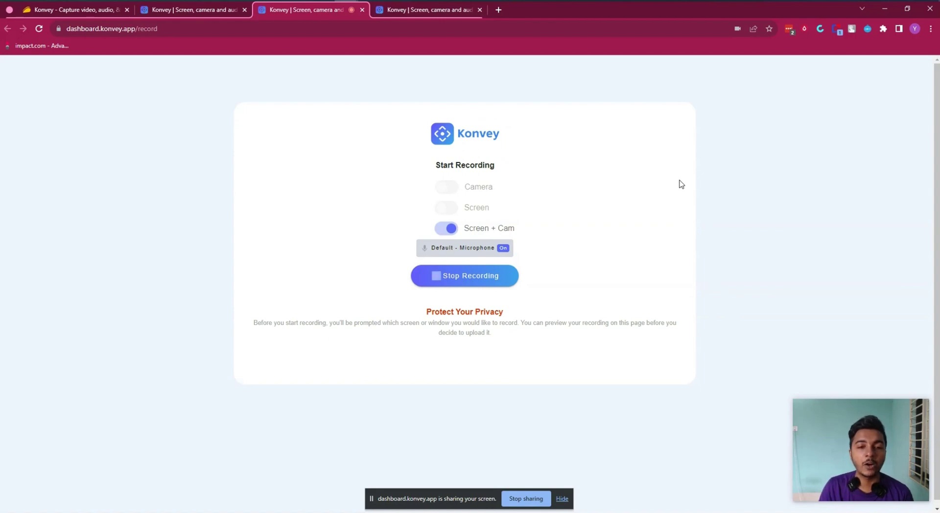
{"action": "left_click", "coordinate": [437, 279]}
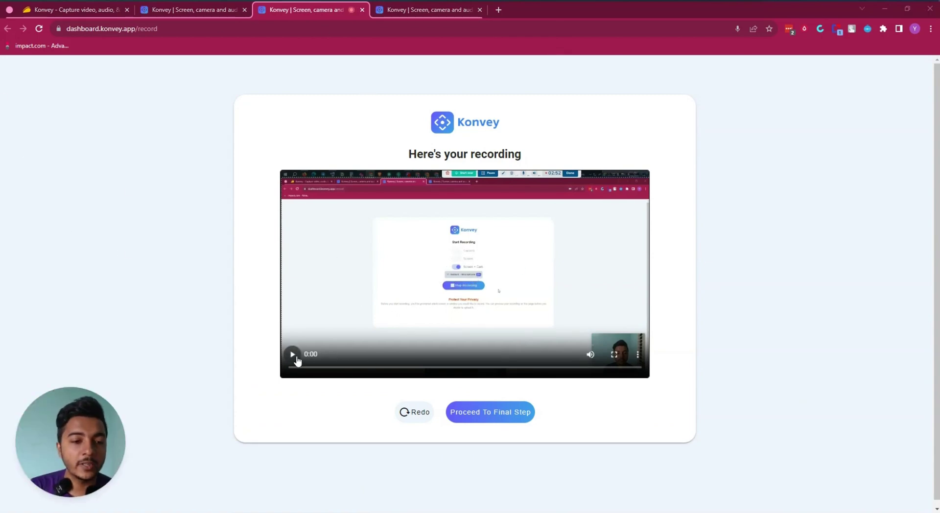
Play the recorded preview and pause it at 0:18
{"action": "left_click", "coordinate": [296, 361]}
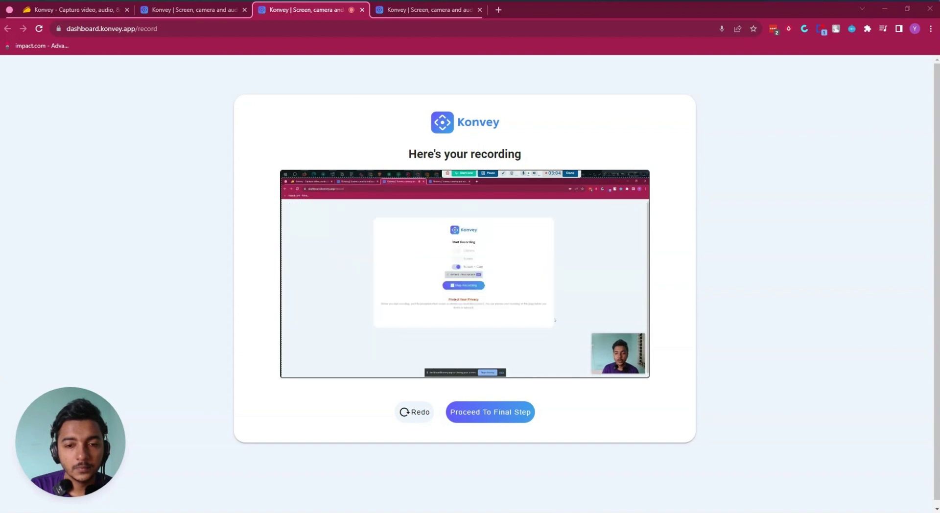
{"action": "mouse_move", "coordinate": [527, 270]}
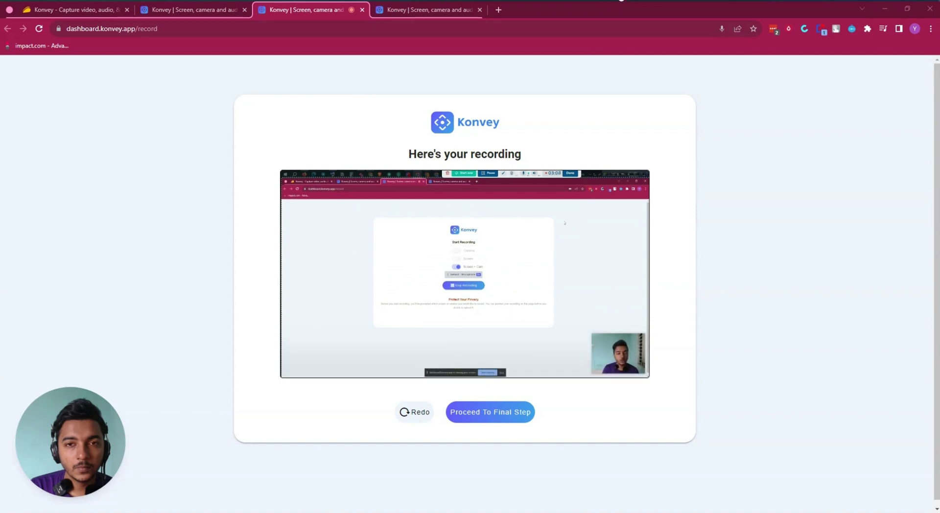
{"action": "left_click", "coordinate": [292, 354]}
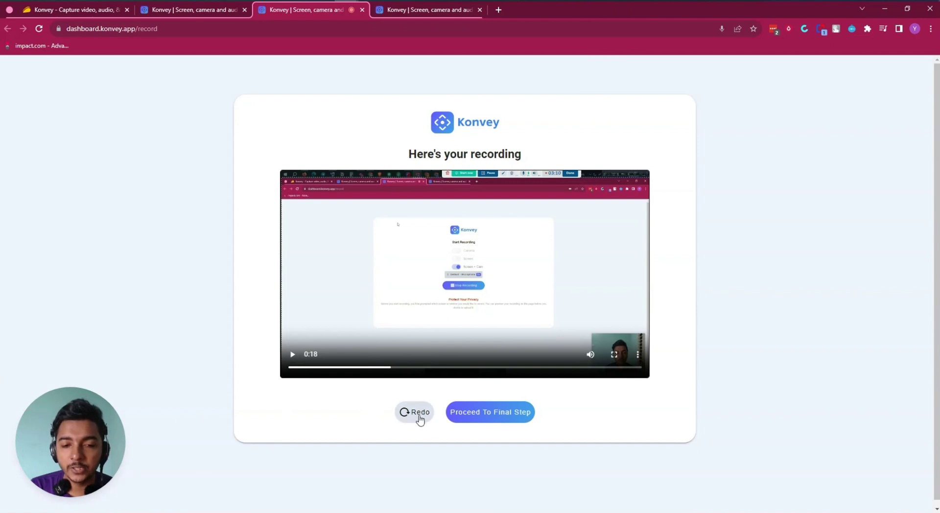
Title the recording 'Demo Video 111', upload it, and go back to the dashboard home
{"action": "left_click", "coordinate": [502, 418]}
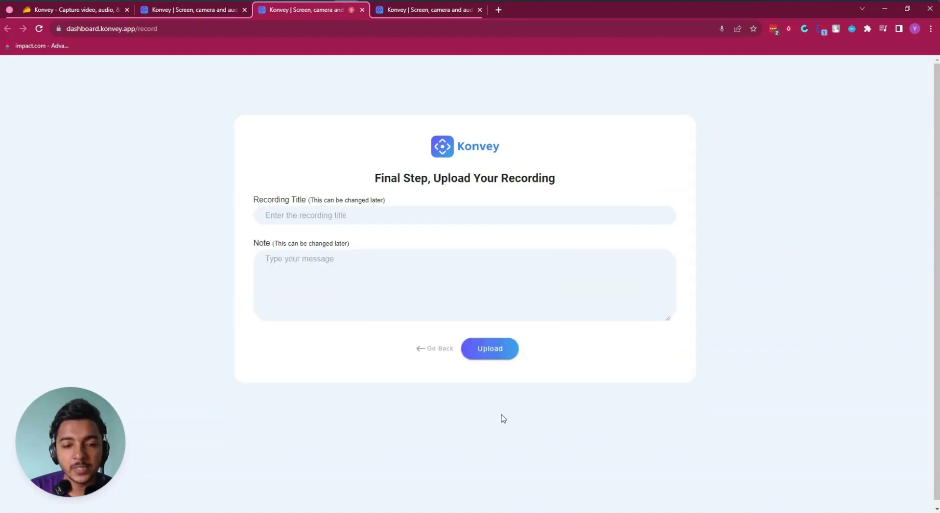
{"action": "left_click", "coordinate": [311, 215]}
{"action": "type", "text": "Demo Video 111"}
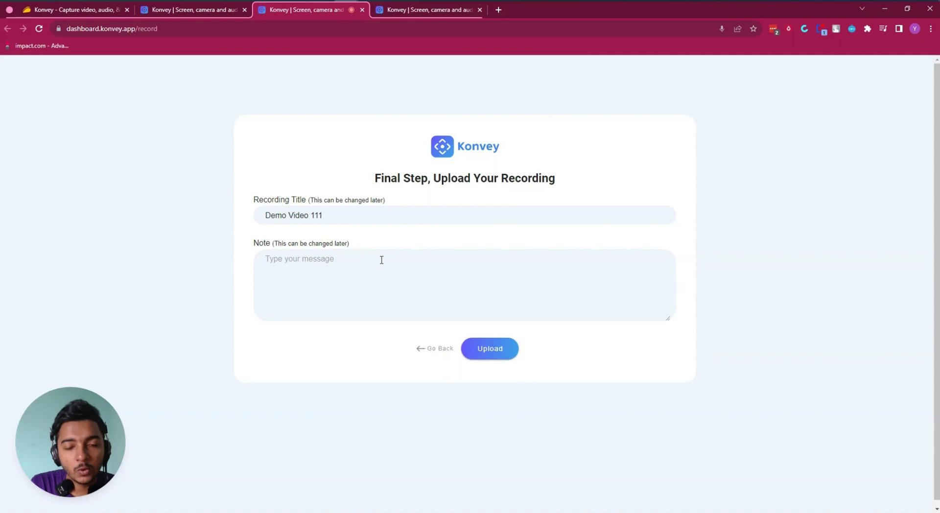
{"action": "left_click", "coordinate": [500, 354]}
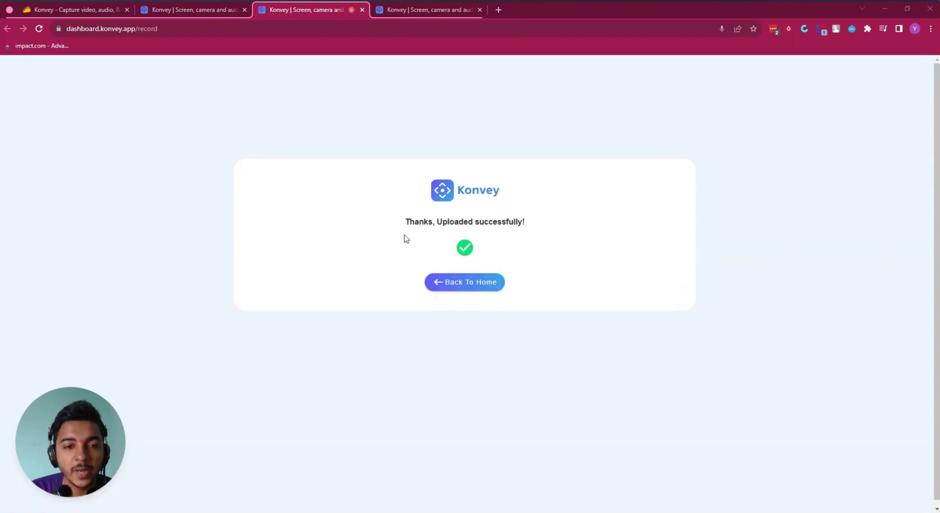
{"action": "left_click", "coordinate": [466, 289]}
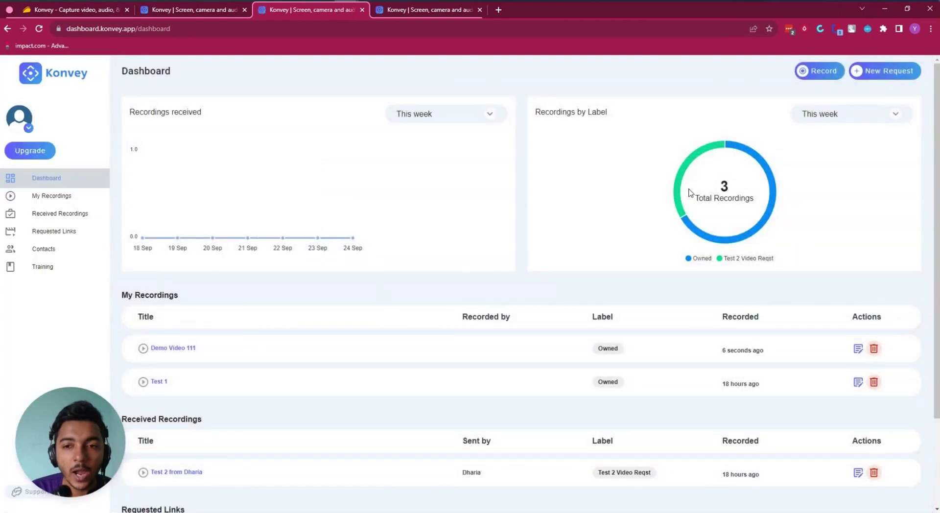
Check Demo Video 111's details, including screen resolution and submission method, then return to the dashboard
{"action": "scroll", "coordinate": [390, 343], "scroll_direction": "down", "scroll_amount": 1}
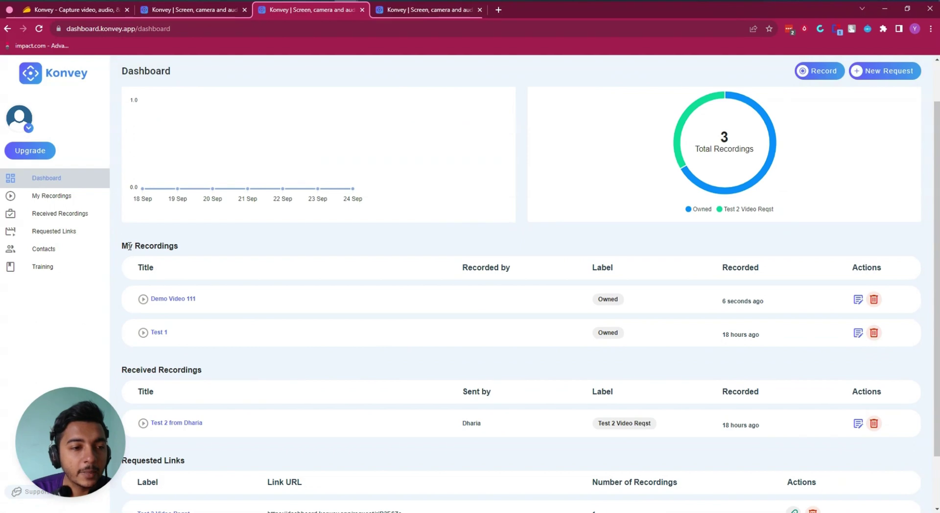
{"action": "left_click_drag", "start_coordinate": [129, 245], "coordinate": [200, 242]}
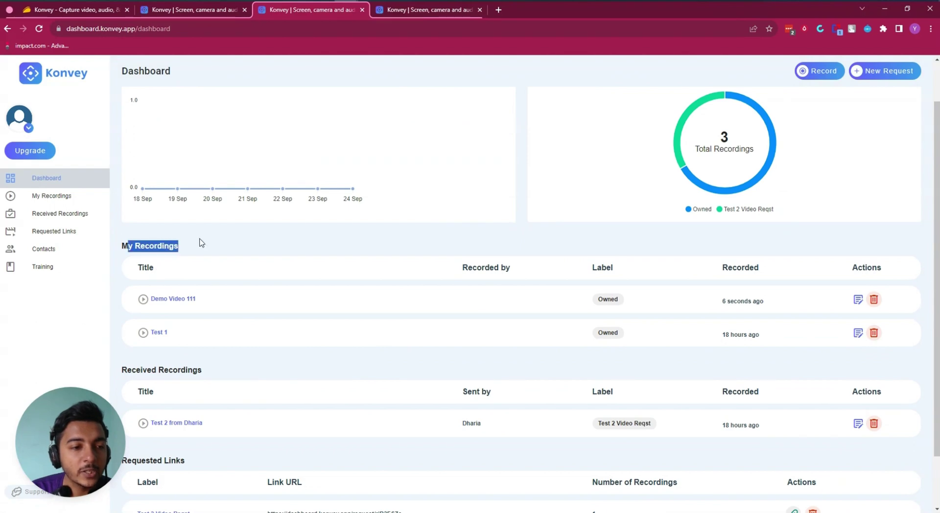
{"action": "left_click", "coordinate": [185, 298]}
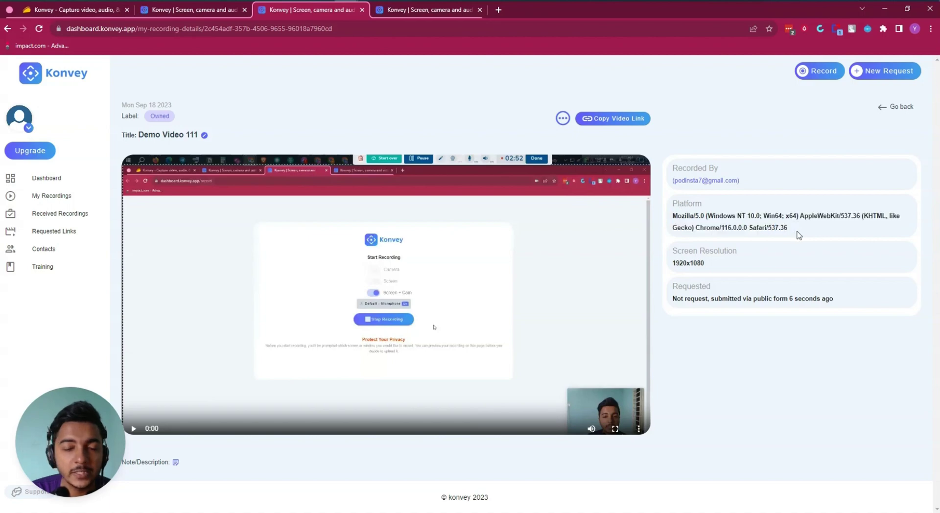
{"action": "left_click_drag", "start_coordinate": [676, 263], "coordinate": [710, 267]}
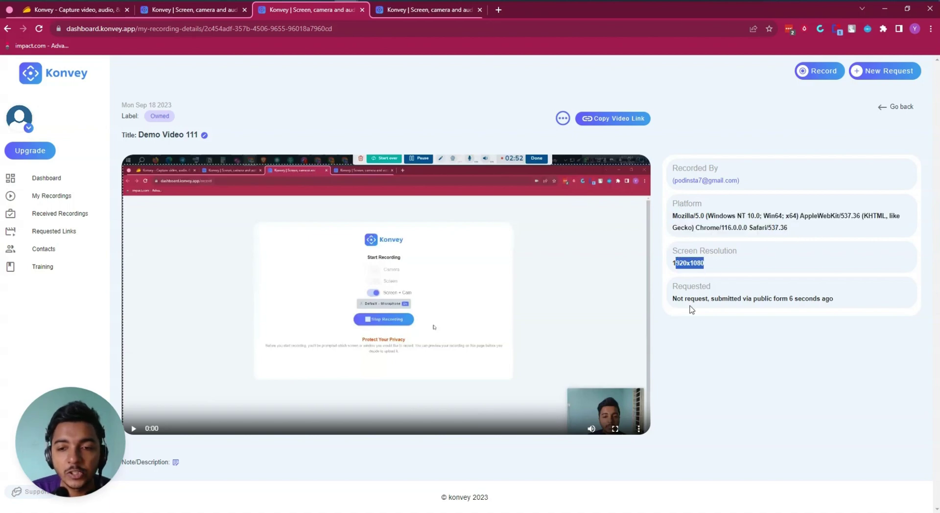
{"action": "left_click_drag", "start_coordinate": [677, 298], "coordinate": [830, 298]}
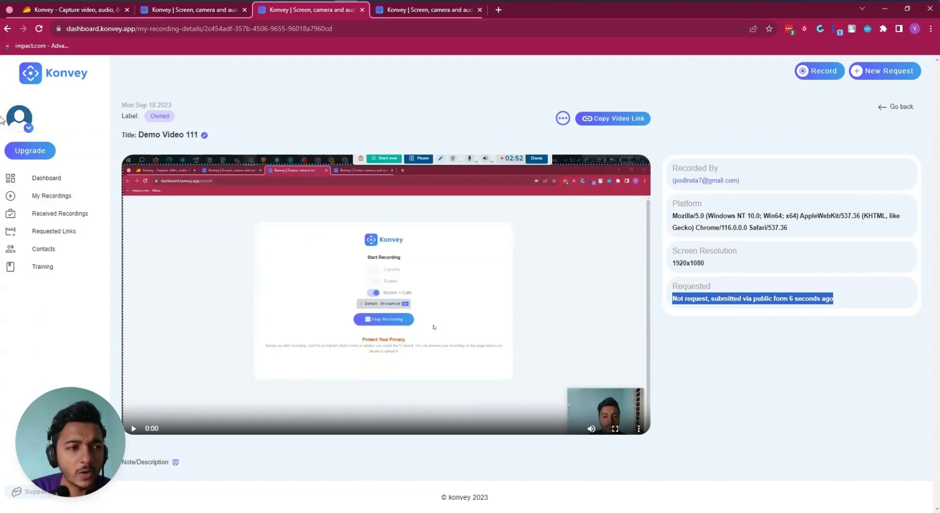
{"action": "left_click", "coordinate": [45, 177]}
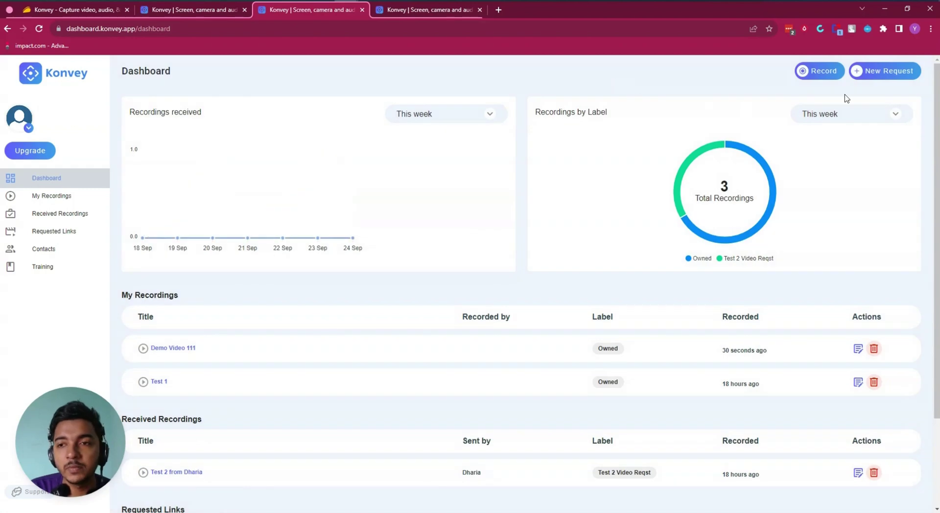
Create a request link labelled 'Demo Video Reqst', copy its URL, and reload the dashboard to list it
{"action": "left_click", "coordinate": [858, 74]}
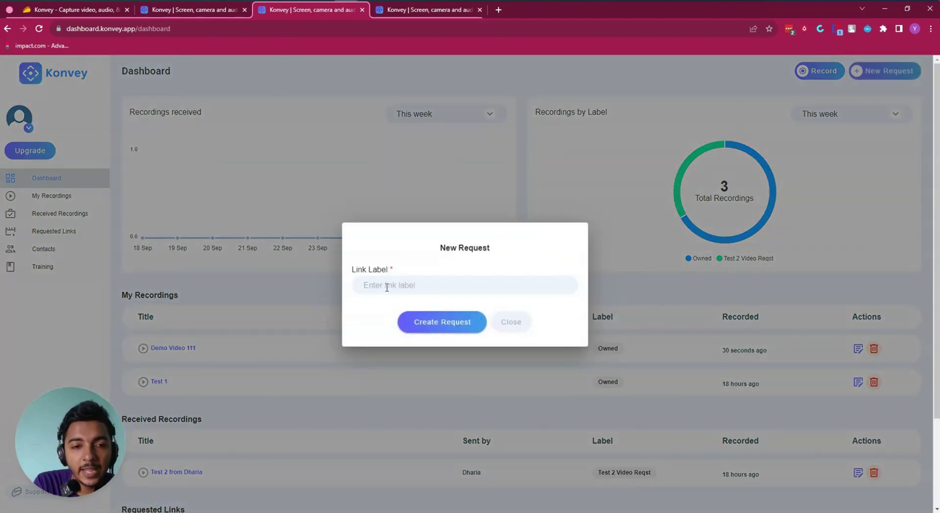
{"action": "type", "text": "Demo Video Reqst"}
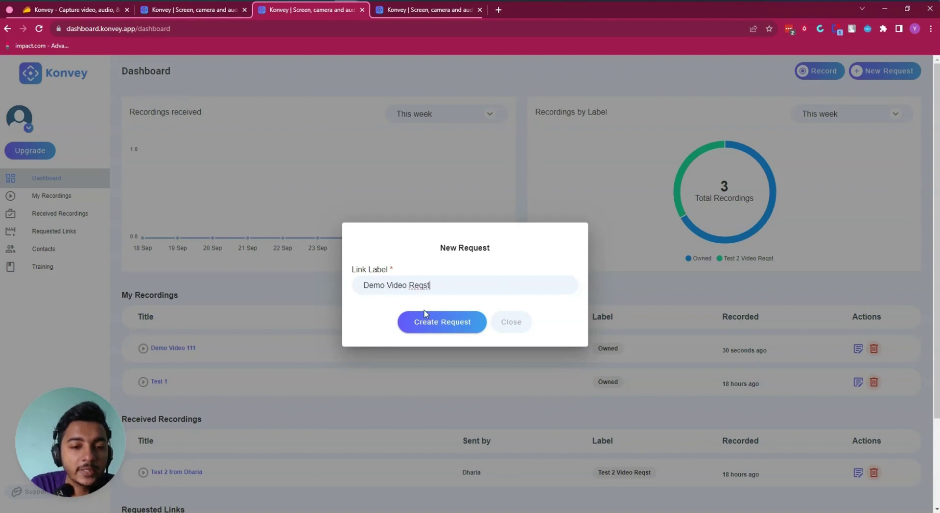
{"action": "left_click", "coordinate": [436, 324]}
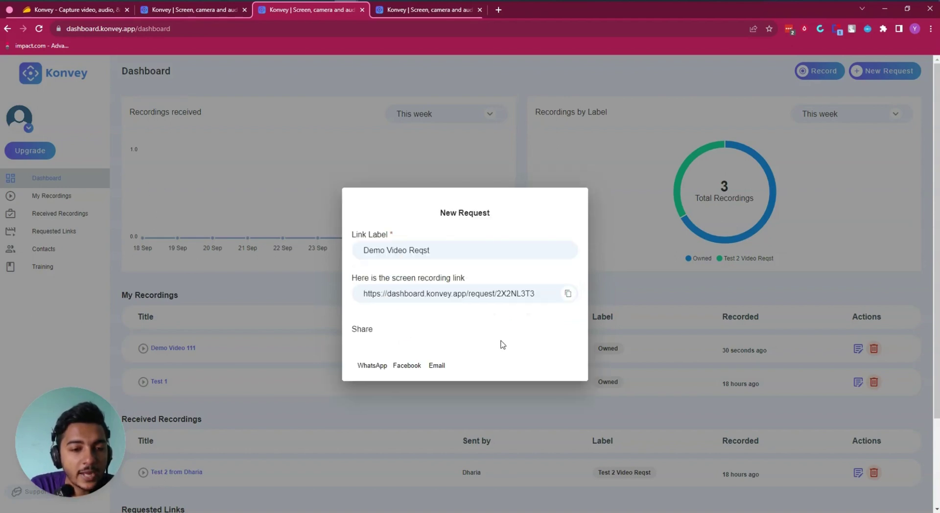
{"action": "left_click", "coordinate": [569, 294]}
{"action": "scroll", "coordinate": [372, 431], "scroll_direction": "down", "scroll_amount": 2}
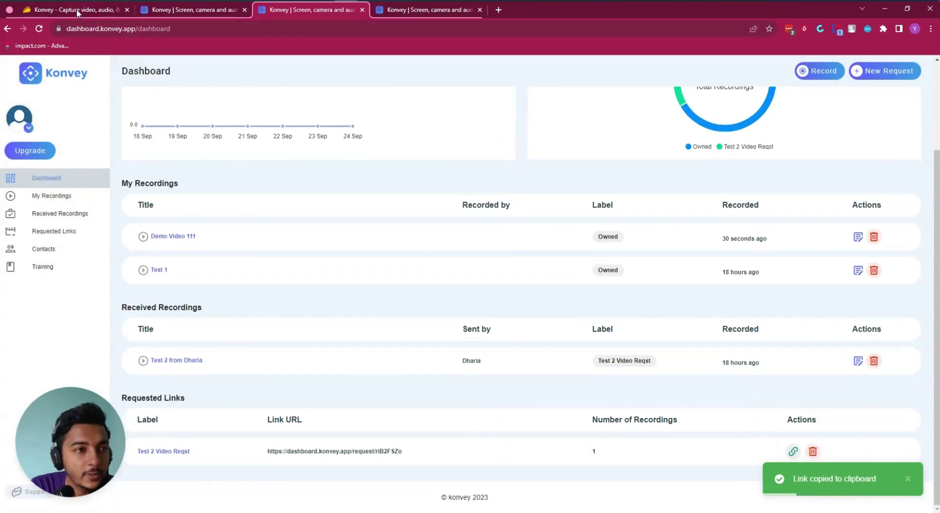
{"action": "left_click", "coordinate": [38, 28]}
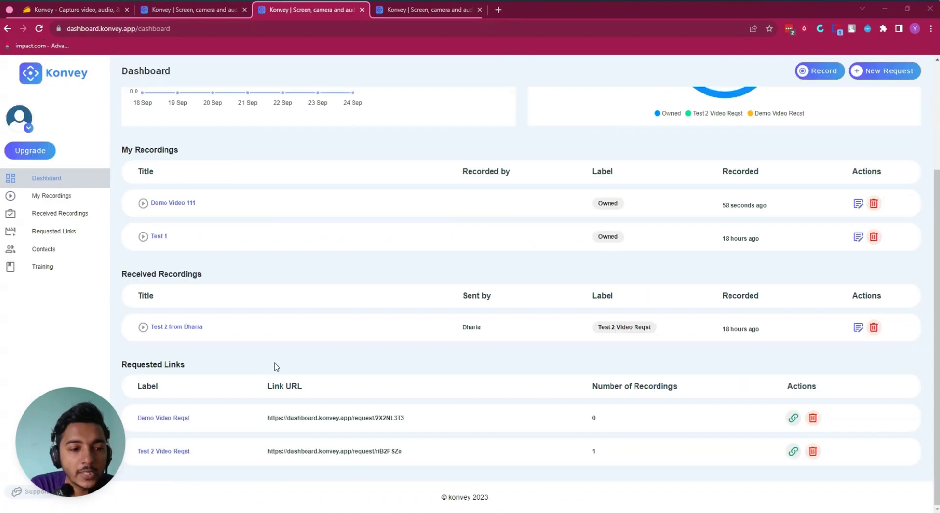
{"action": "double_click", "coordinate": [124, 362]}
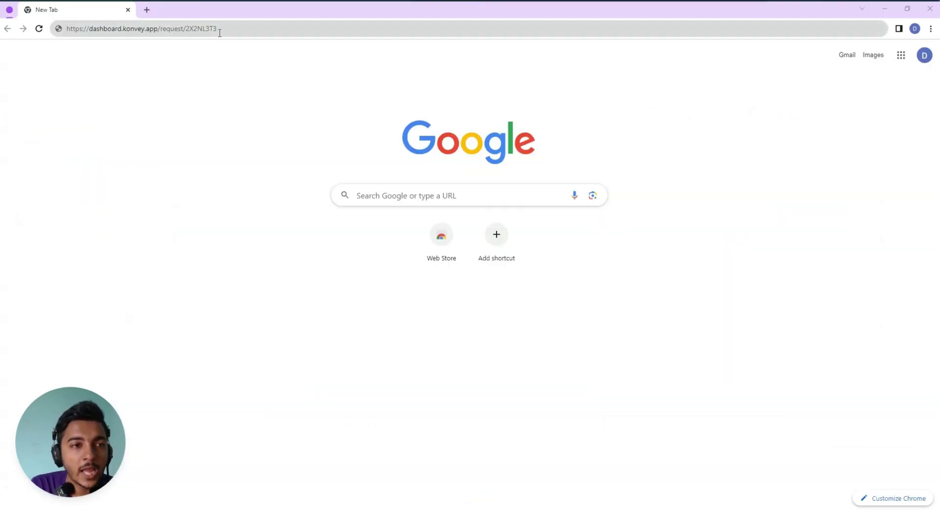
Open the pasted request link in the other browser and start a camera-only recording
{"action": "left_click", "coordinate": [220, 33]}
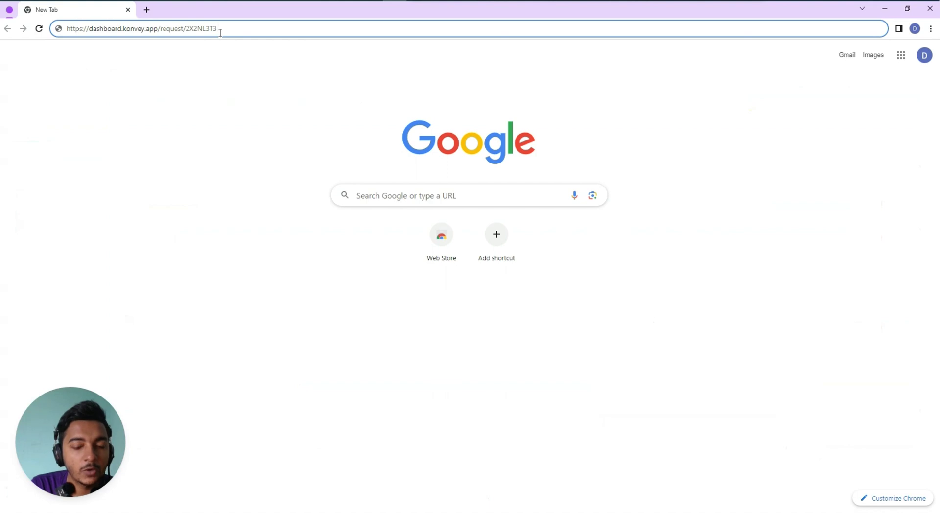
{"action": "key", "text": "Return"}
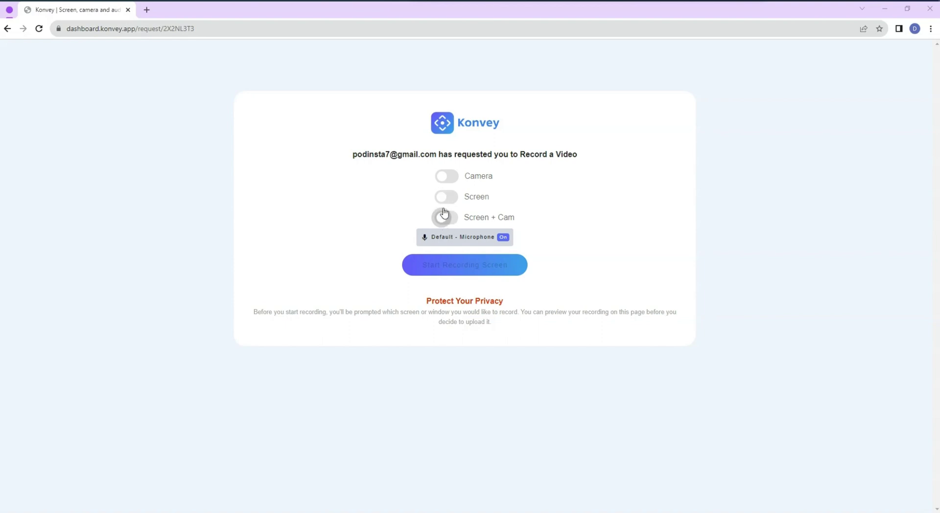
{"action": "left_click", "coordinate": [445, 177]}
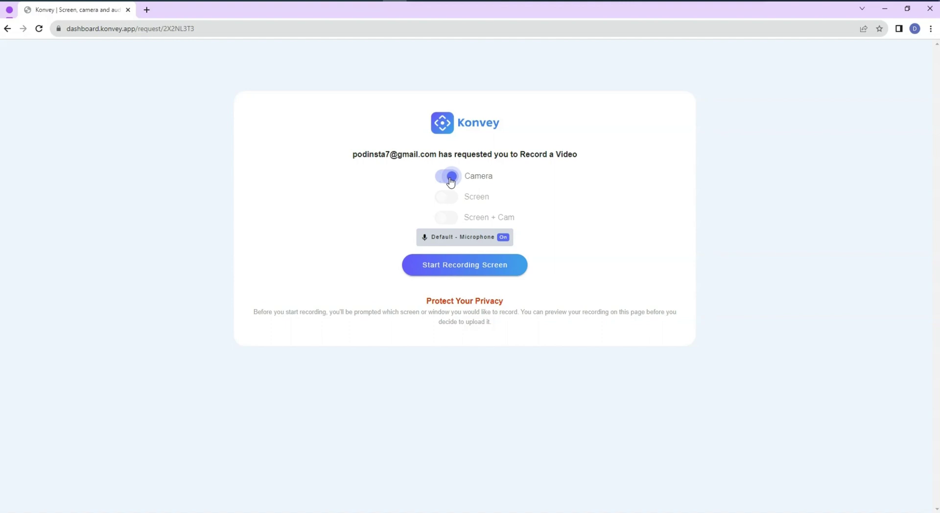
{"action": "left_click", "coordinate": [465, 265]}
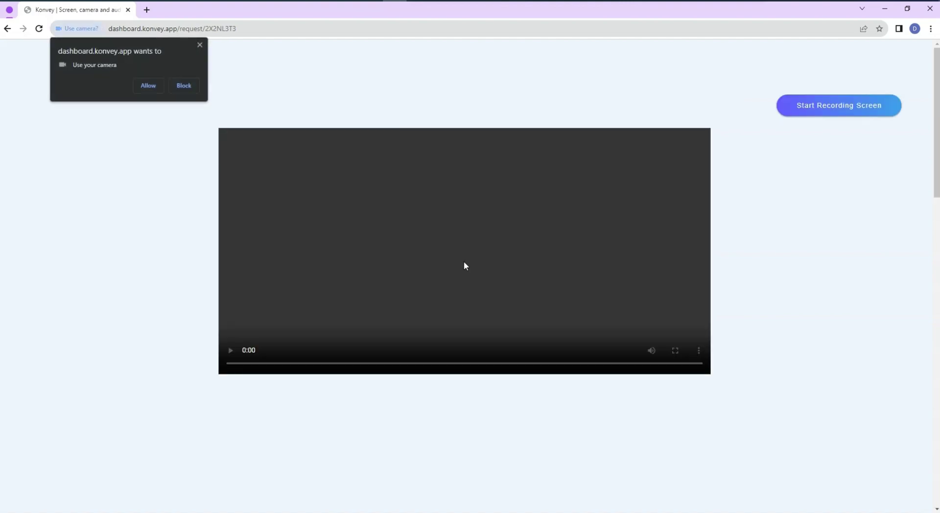
Allow the site camera access, record the clip, then stop it to show the preview
{"action": "left_click", "coordinate": [148, 85]}
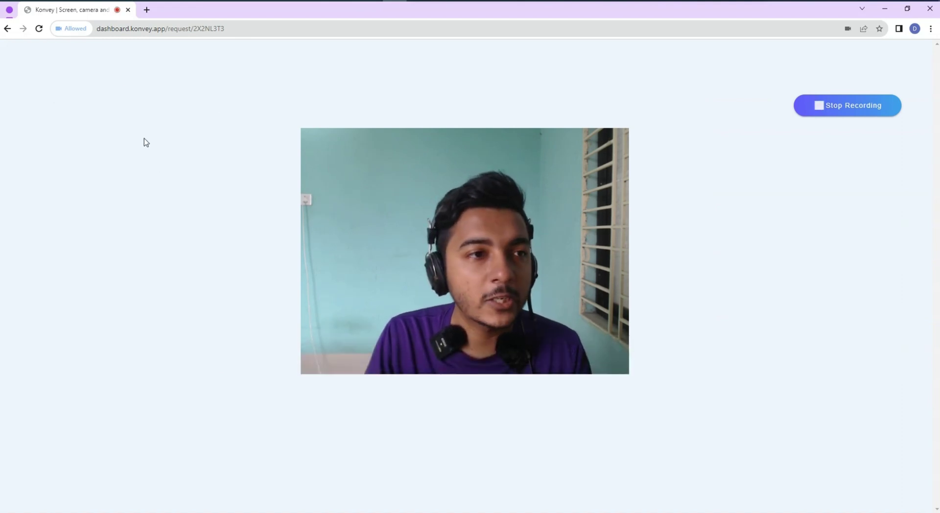
{"action": "left_click", "coordinate": [69, 29]}
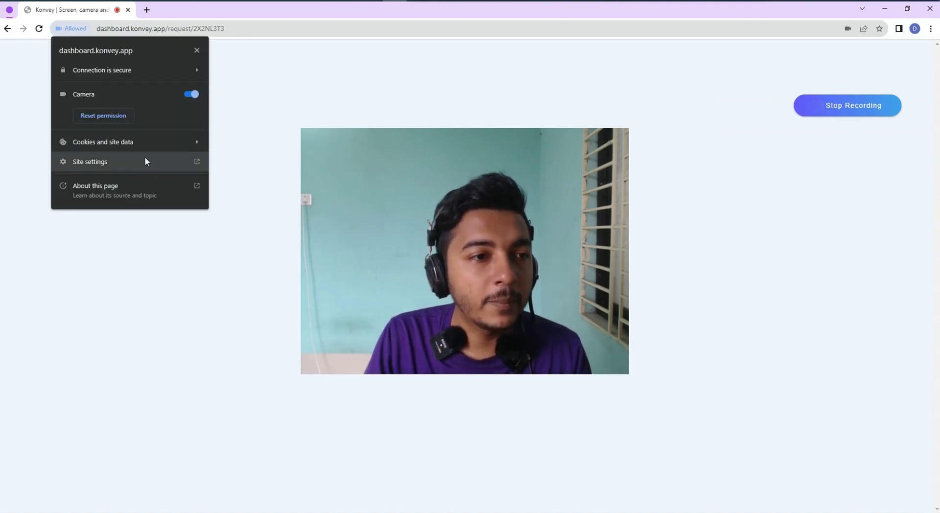
{"action": "left_click", "coordinate": [225, 269]}
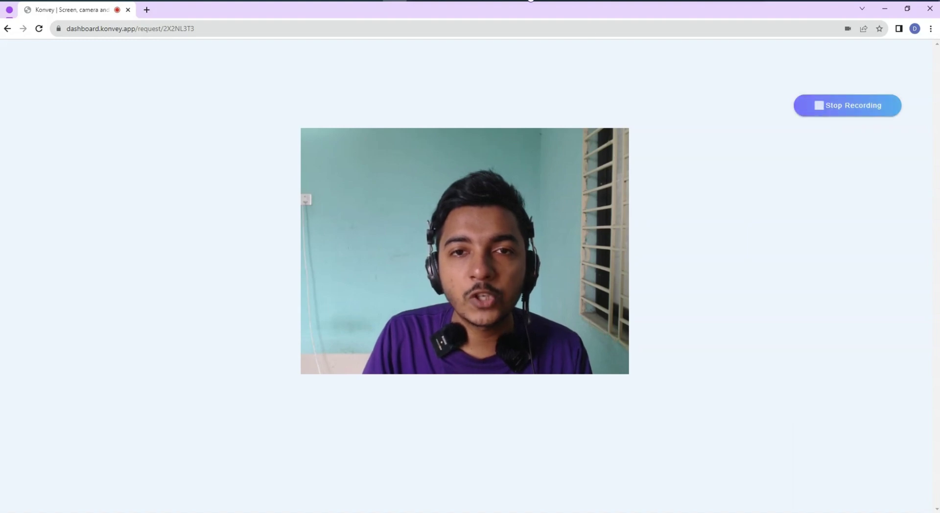
{"action": "left_click", "coordinate": [820, 108]}
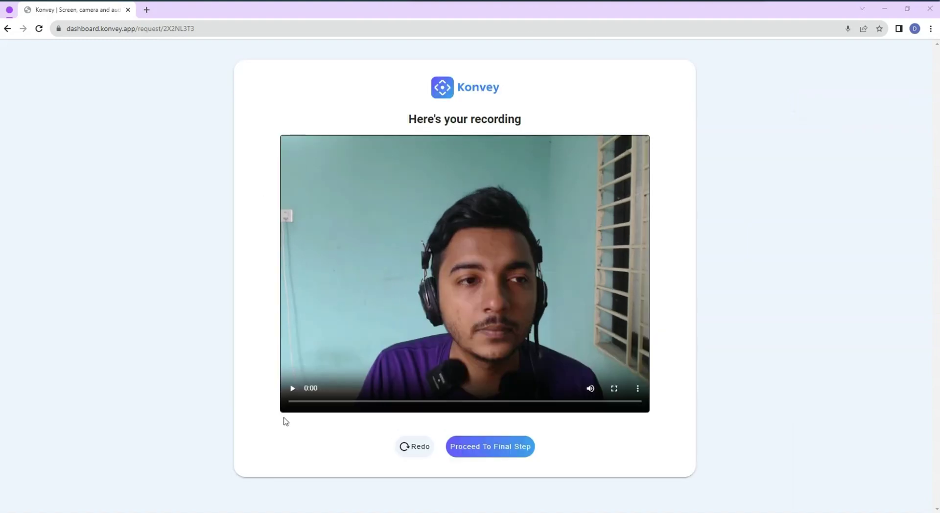
Play back the camera recording, then continue to the Final Step upload form
{"action": "left_click", "coordinate": [291, 389]}
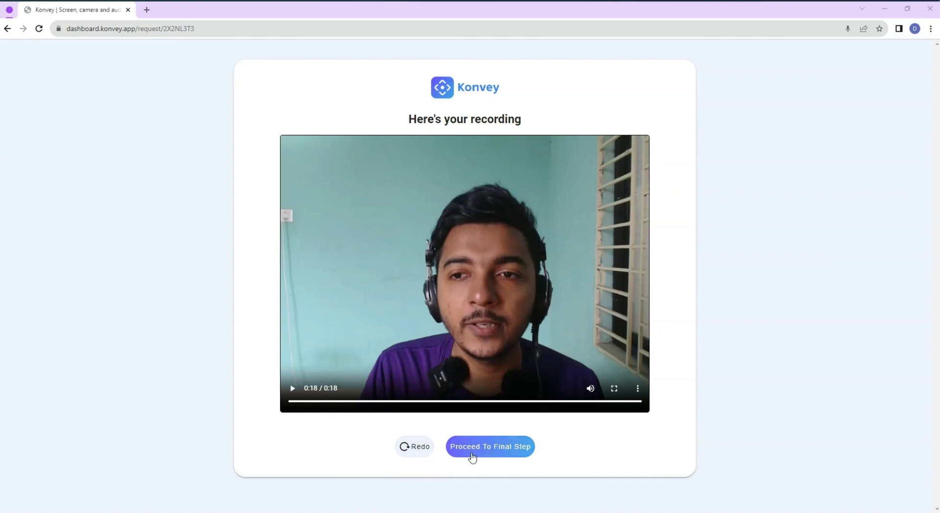
{"action": "left_click", "coordinate": [498, 456]}
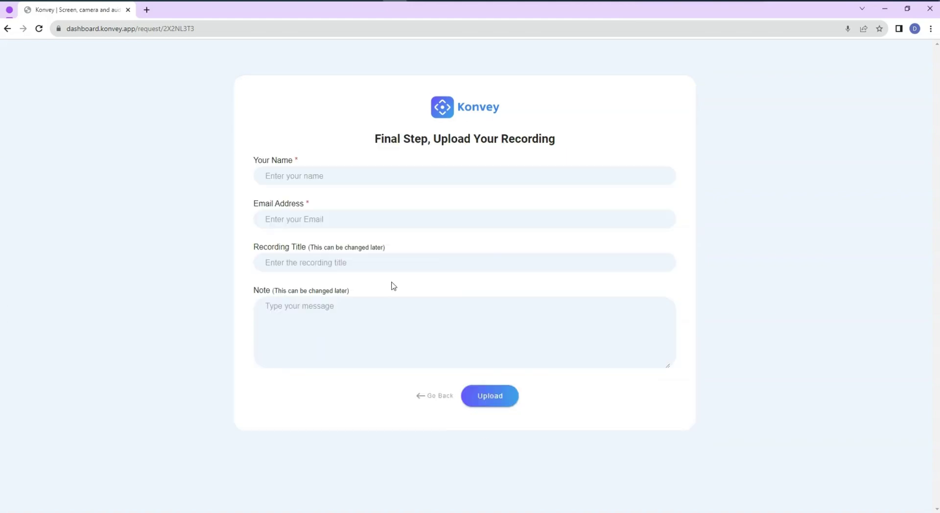
Enter the sender's name and e-mail address, then upload the recording as 'Reqst 222'
{"action": "left_click", "coordinate": [339, 173]}
{"action": "type", "text": "Robin"}
{"action": "left_click", "coordinate": [334, 219]}
{"action": "type", "text": "adfe"}
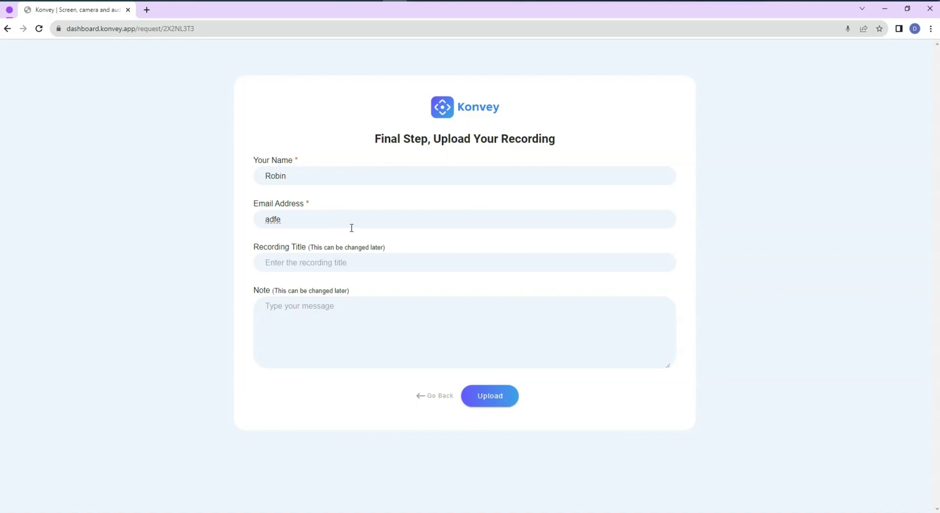
{"action": "key", "text": "ctrl+a"}
{"action": "key", "text": "ctrl+v"}
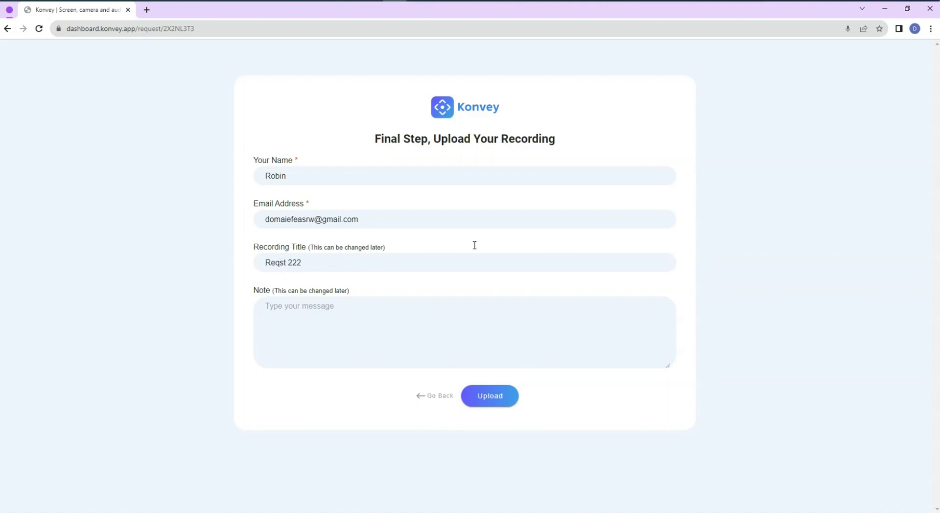
{"action": "left_click", "coordinate": [498, 404]}
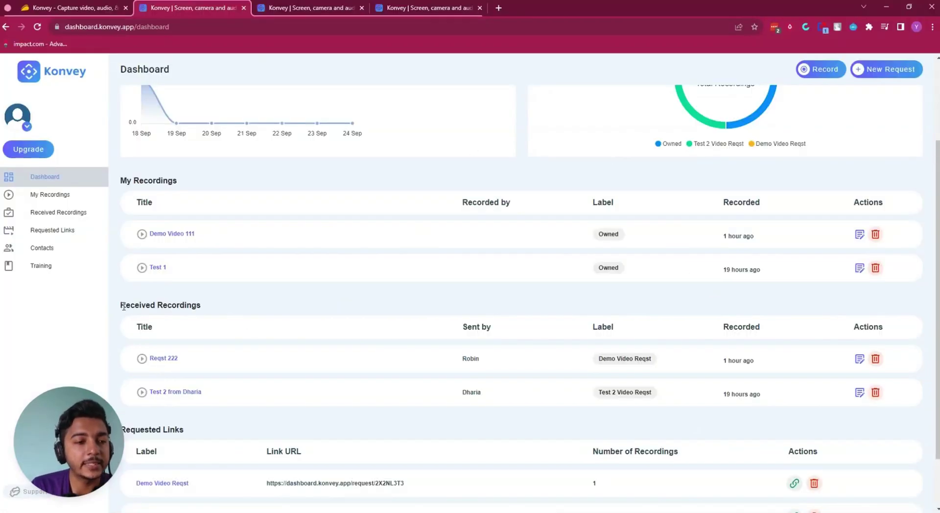
{"action": "double_click", "coordinate": [176, 306]}
{"action": "left_click", "coordinate": [203, 317]}
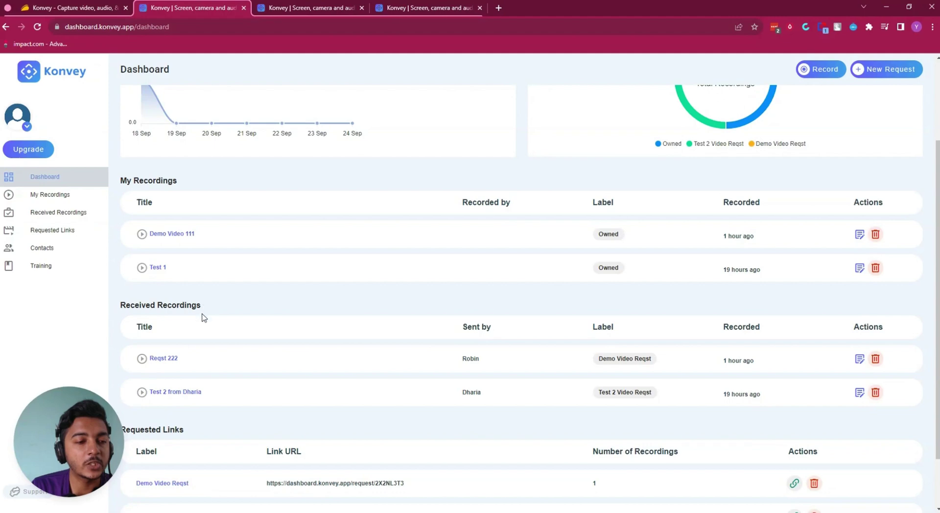
{"action": "left_click", "coordinate": [163, 358]}
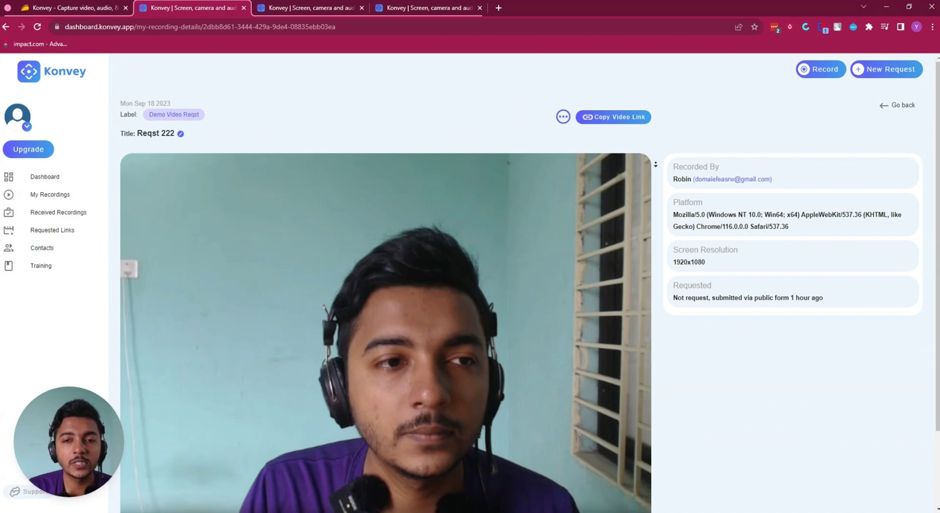
{"action": "scroll", "coordinate": [655, 164], "scroll_direction": "down", "scroll_amount": 2}
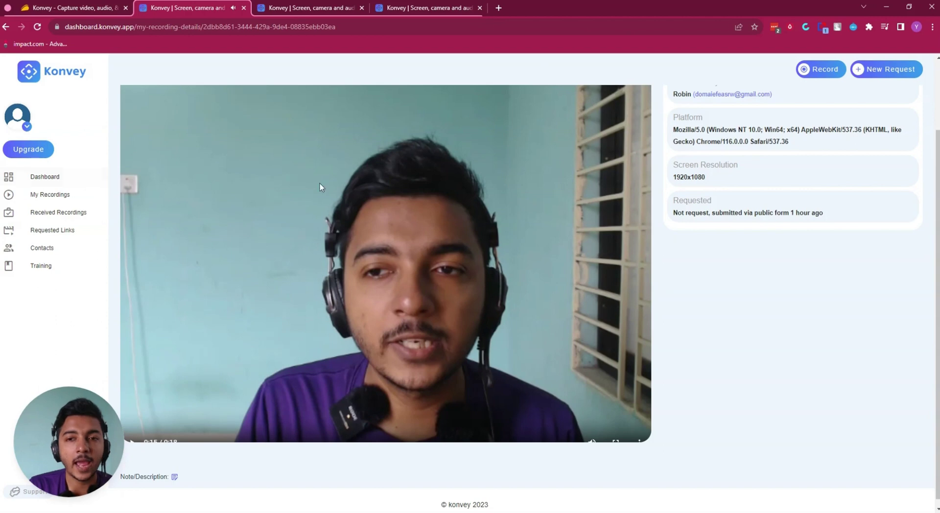
{"action": "left_click", "coordinate": [46, 181]}
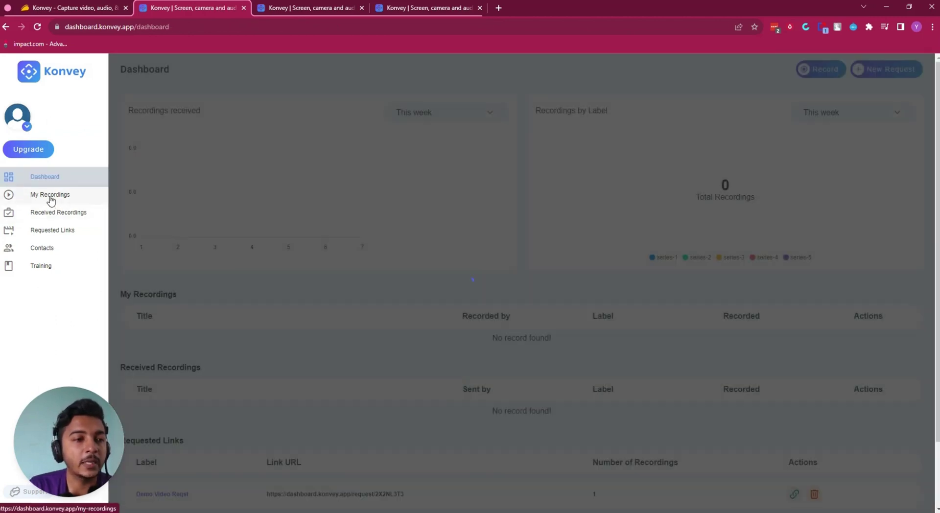
Review the My Recordings, Received Recordings and Requested Links lists, then return to the AppSumo reviews page
{"action": "left_click", "coordinate": [51, 201]}
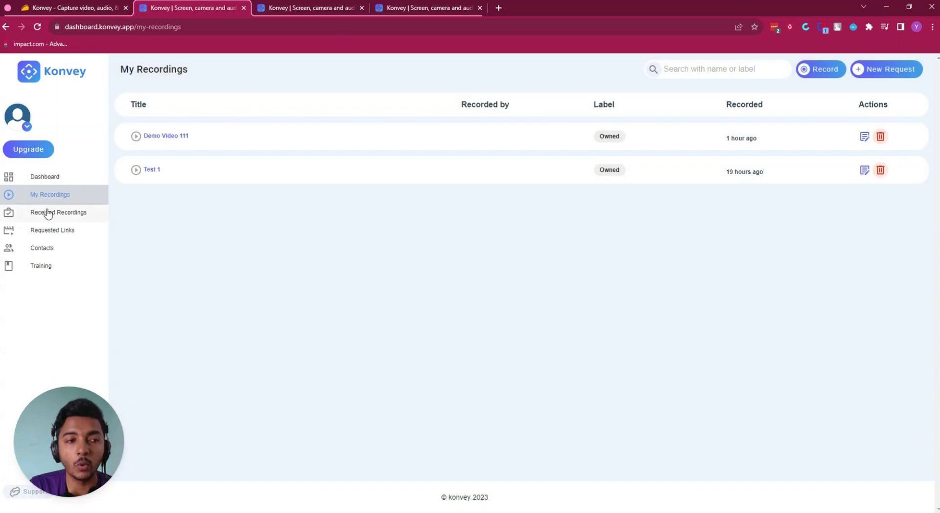
{"action": "left_click", "coordinate": [47, 214]}
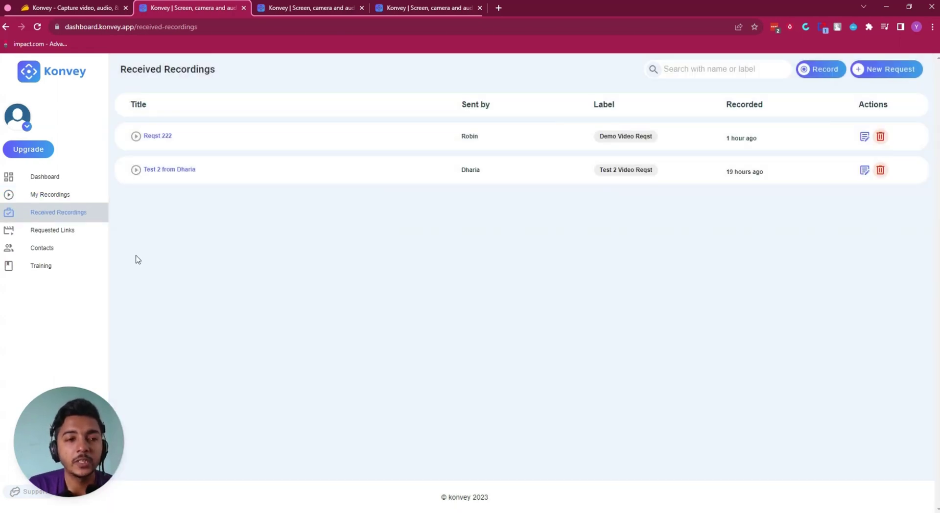
{"action": "left_click", "coordinate": [57, 232]}
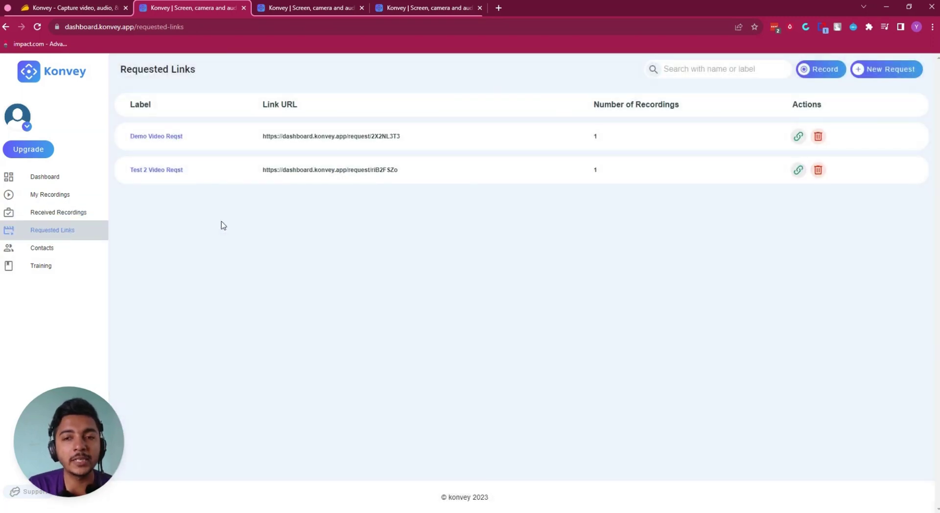
{"action": "left_click", "coordinate": [34, 179]}
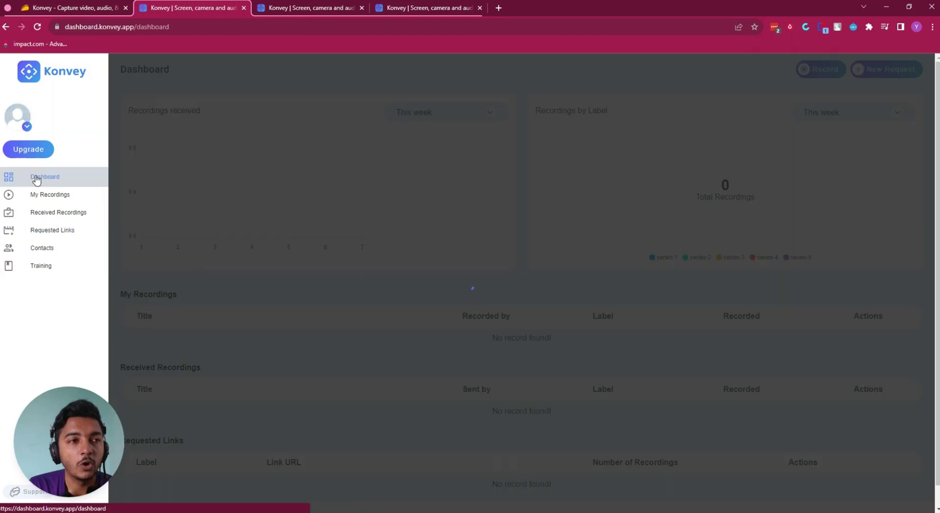
{"action": "left_click", "coordinate": [60, 12]}
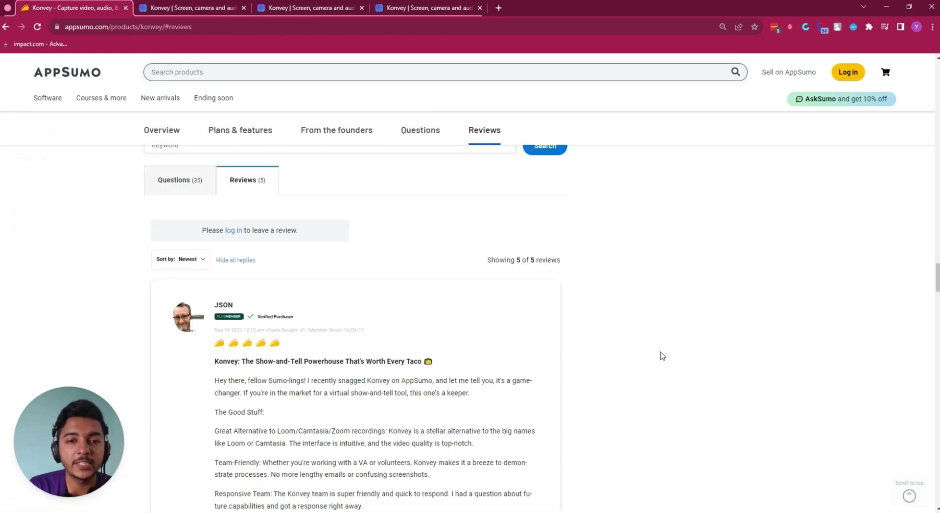
{"action": "scroll", "coordinate": [661, 356], "scroll_direction": "up", "scroll_amount": 20}
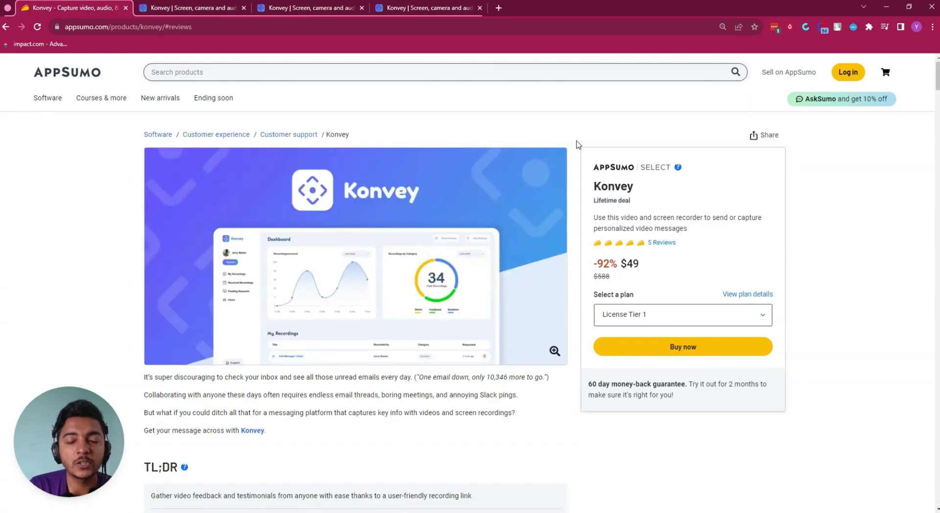
{"action": "scroll", "coordinate": [576, 140], "scroll_direction": "down", "scroll_amount": 2}
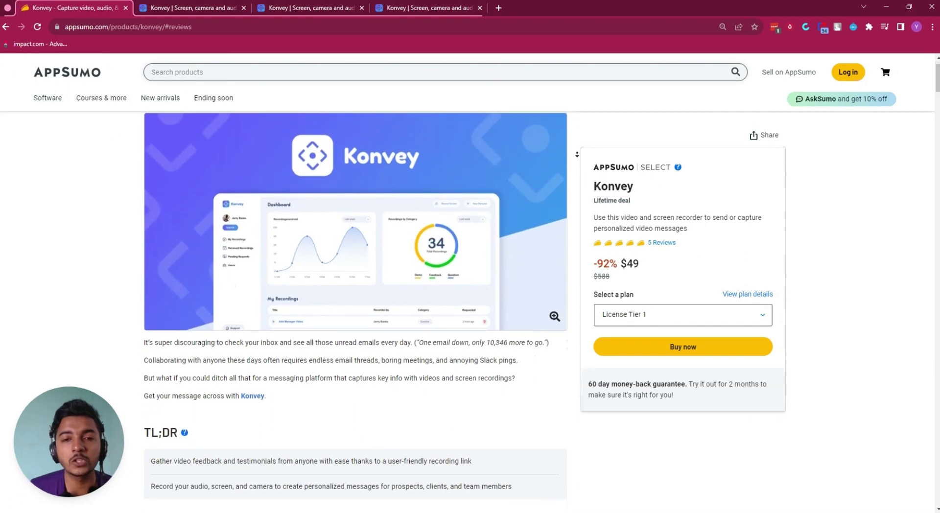
{"action": "scroll", "coordinate": [576, 154], "scroll_direction": "down", "scroll_amount": 2}
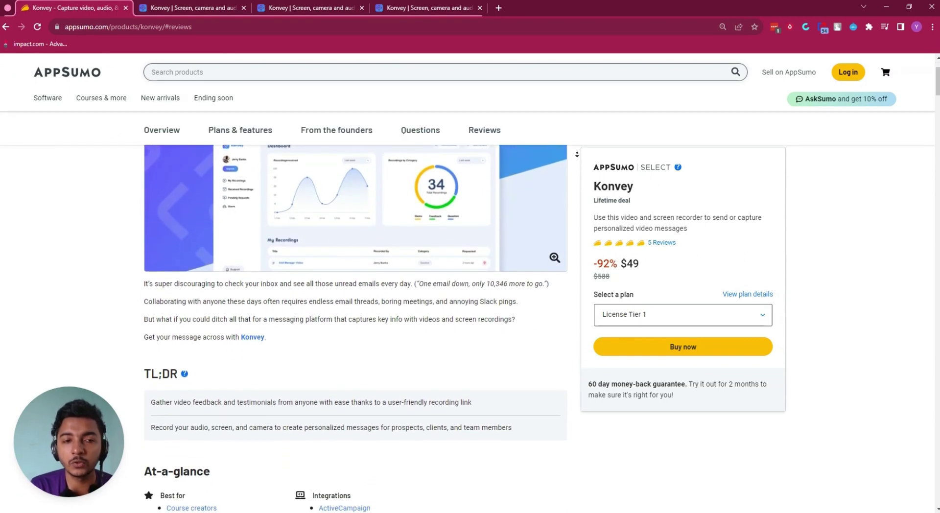
{"action": "scroll", "coordinate": [577, 154], "scroll_direction": "down", "scroll_amount": 2}
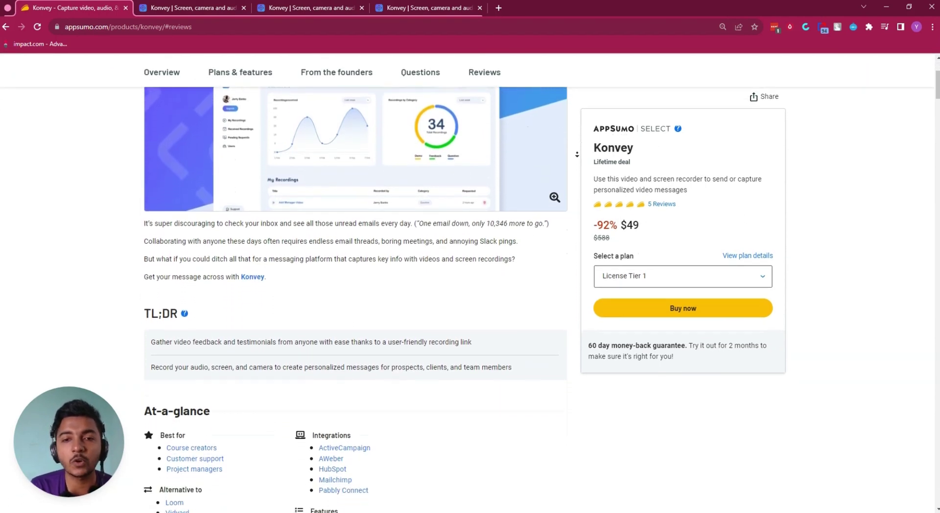
{"action": "scroll", "coordinate": [577, 154], "scroll_direction": "down", "scroll_amount": 5}
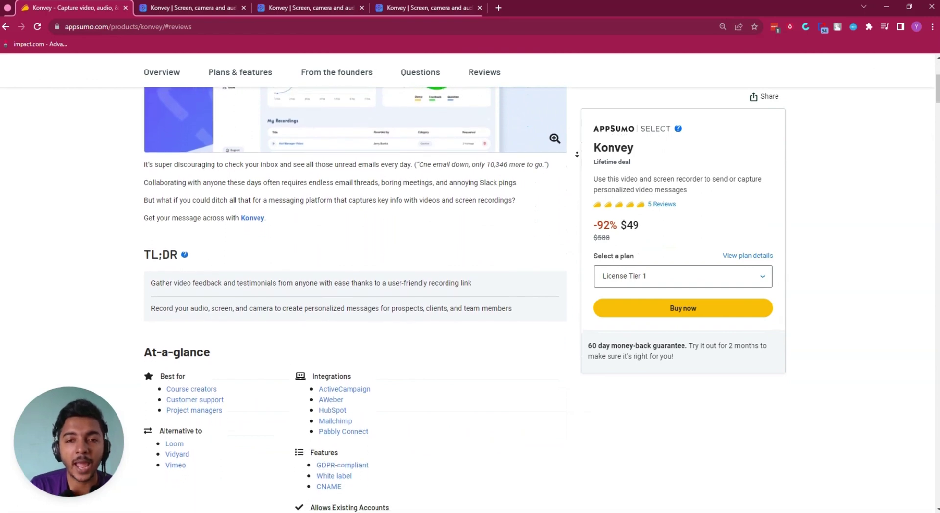
{"action": "scroll", "coordinate": [576, 154], "scroll_direction": "down", "scroll_amount": 2}
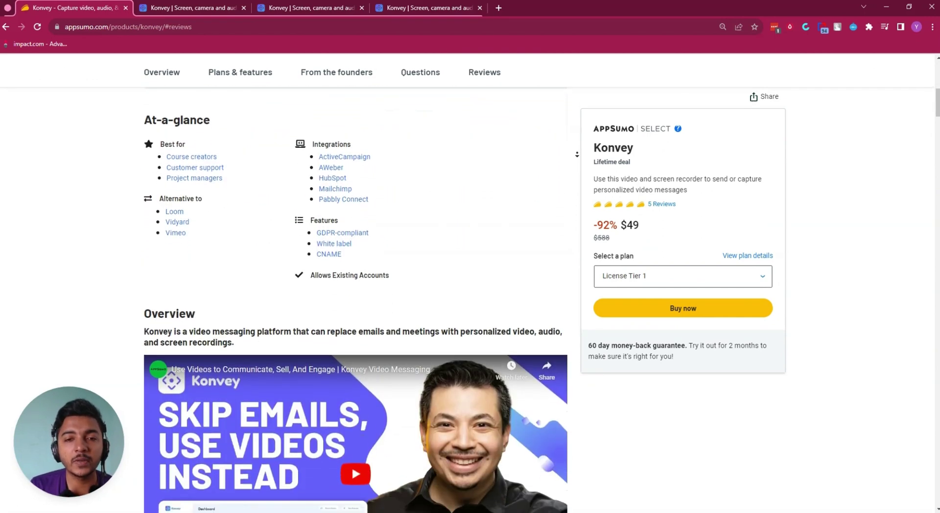
{"action": "scroll", "coordinate": [577, 156], "scroll_direction": "down", "scroll_amount": 2}
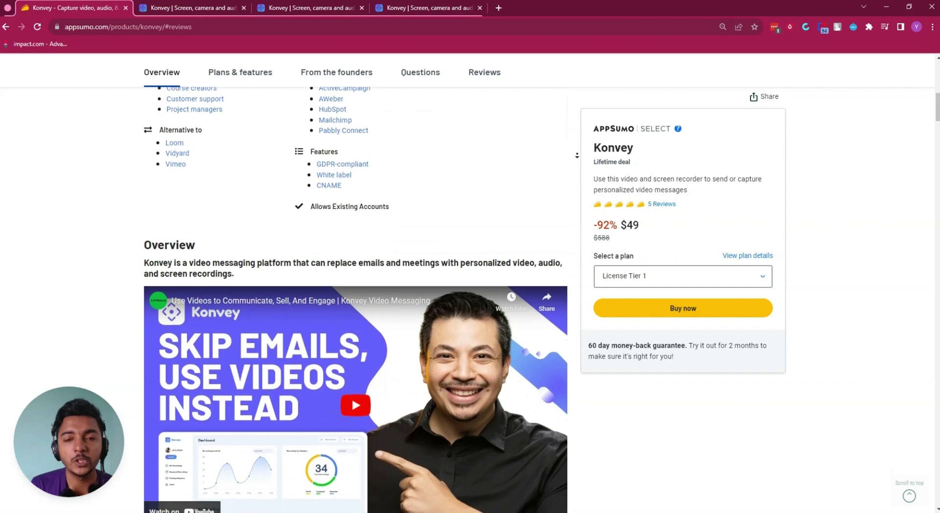
{"action": "scroll", "coordinate": [577, 155], "scroll_direction": "down", "scroll_amount": 2}
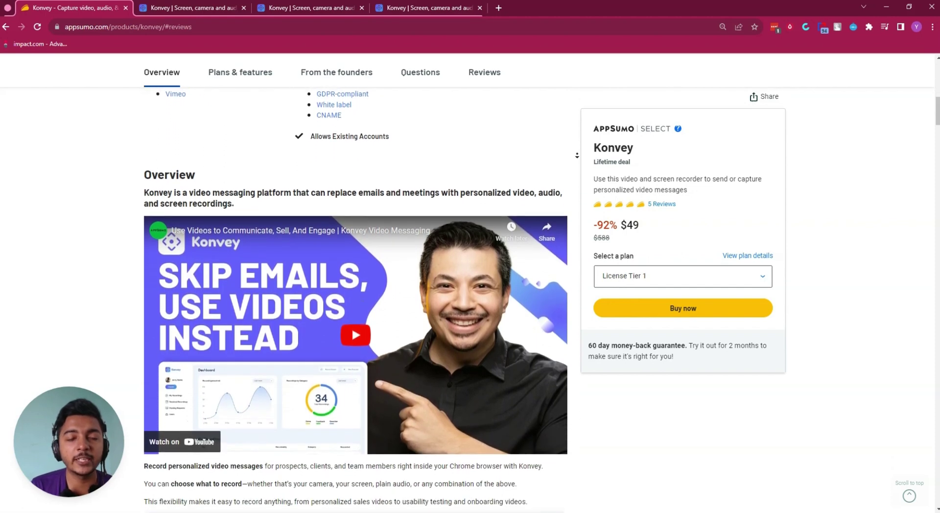
{"action": "scroll", "coordinate": [577, 155], "scroll_direction": "down", "scroll_amount": 1}
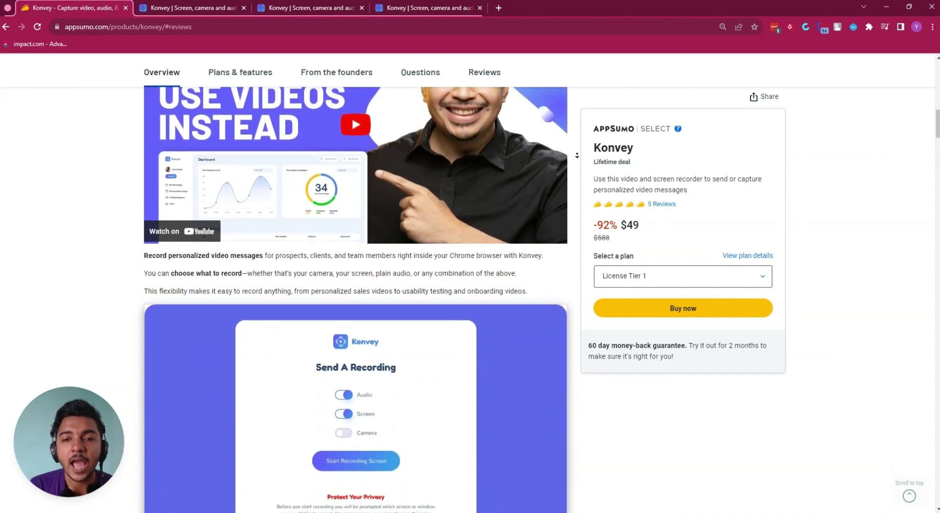
{"action": "scroll", "coordinate": [577, 155], "scroll_direction": "down", "scroll_amount": 2}
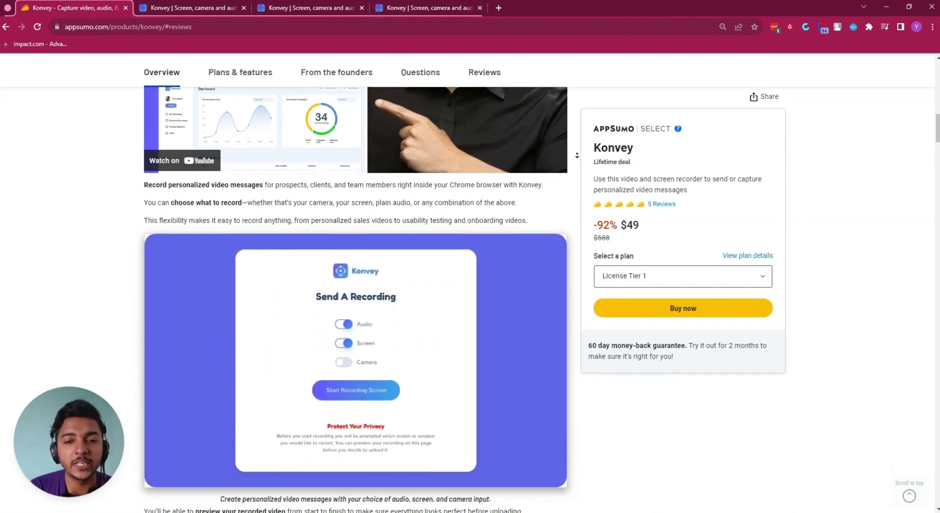